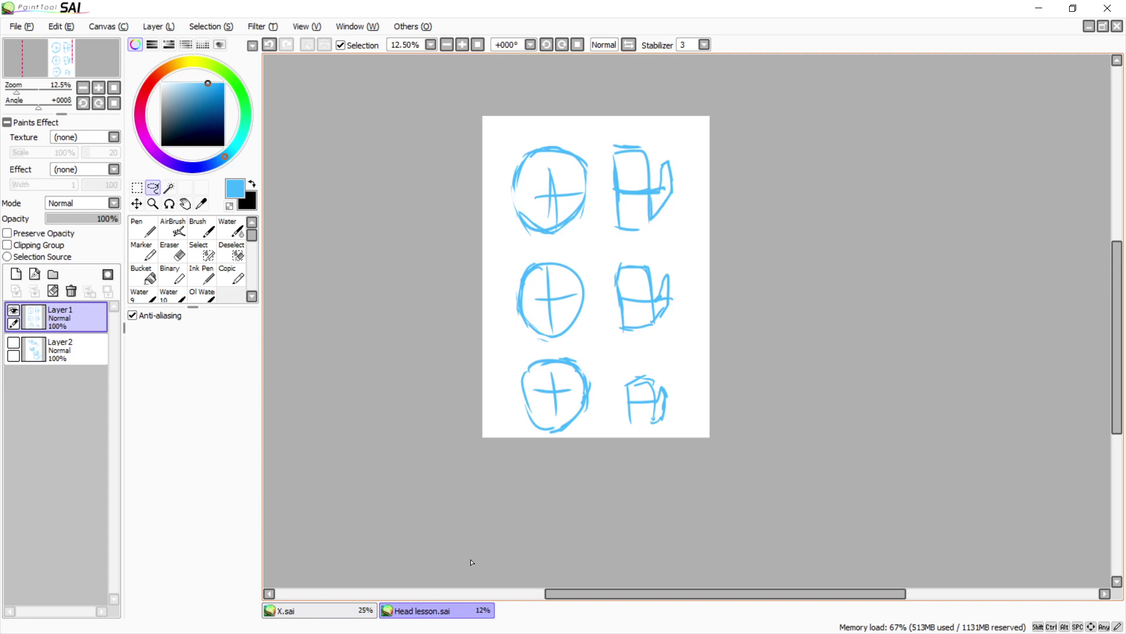
Write a number label beside each of the three head circles with the Pen, using 1 for the uppermost circle
key(ctrl+space)
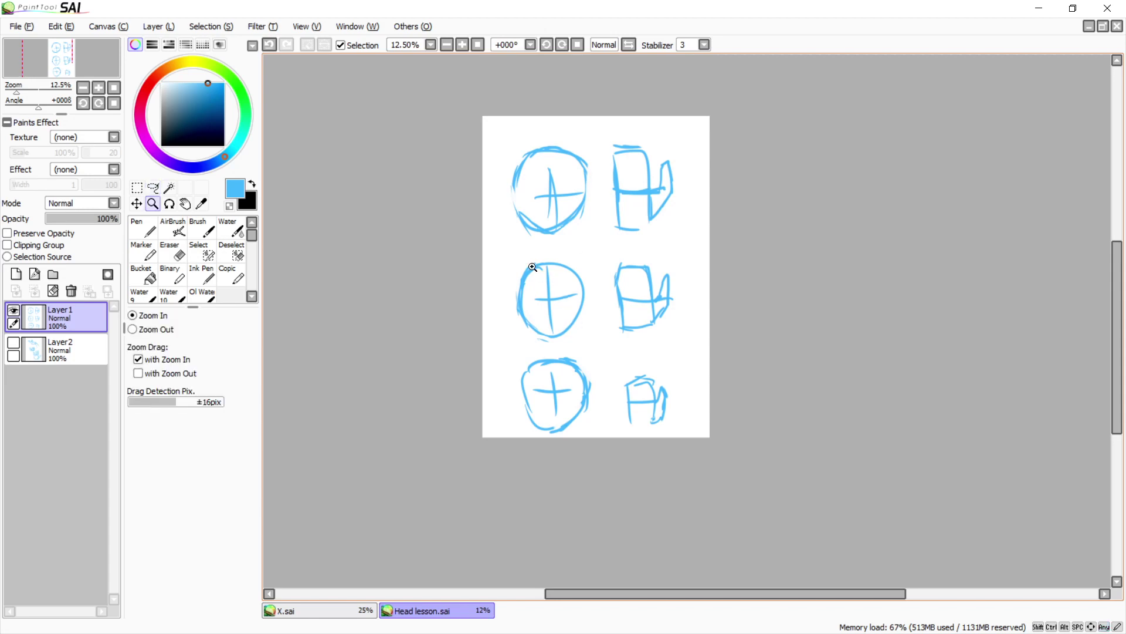
click(536, 261)
key(b)
drag(491, 140, 492, 195)
key(ctrl+z)
key(n)
drag(483, 152, 482, 201)
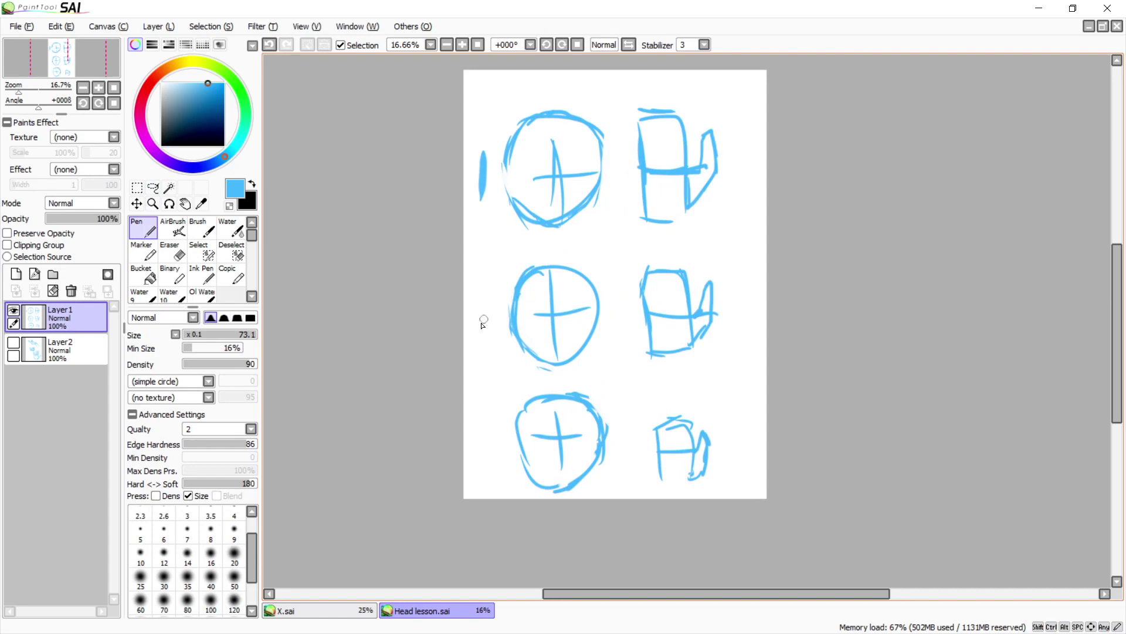
mouse_move(488, 317)
mouse_down()
mouse_move(489, 338)
mouse_move(502, 328)
mouse_up()
mouse_move(485, 436)
mouse_down()
mouse_move(475, 444)
mouse_move(496, 457)
mouse_up()
drag(508, 427, 500, 430)
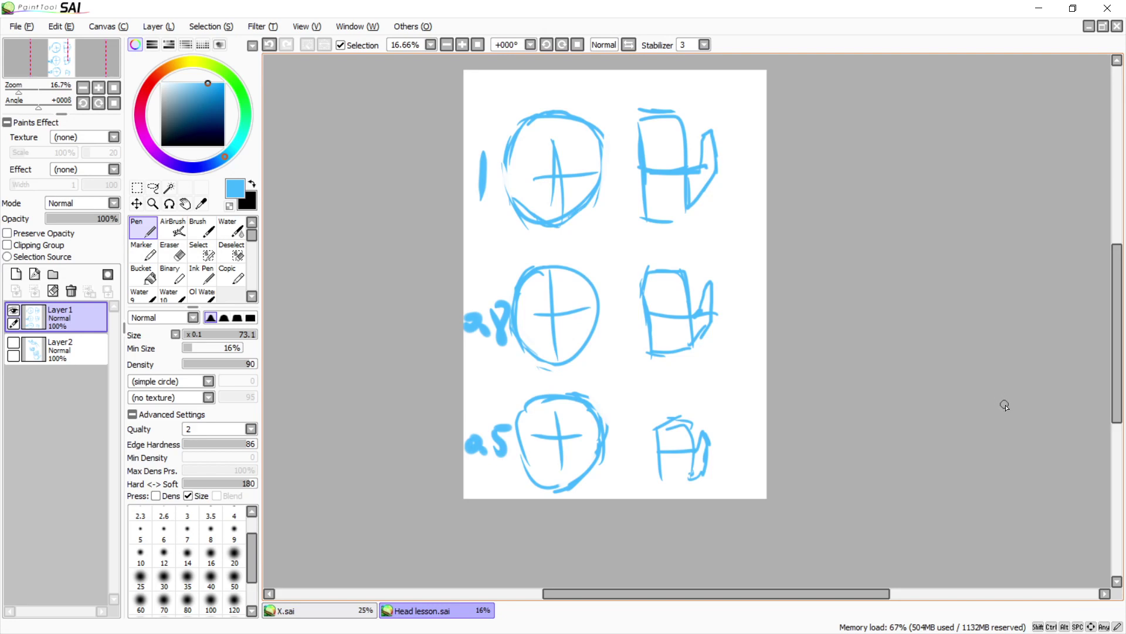
Draw an angular jaw outline beneath the uppermost head circle with the Pen, joining it to both sides of the circle
key(ctrl+space)
ctrl+click(545, 218)
key(b)
mouse_move(508, 207)
mouse_down()
mouse_move(531, 246)
mouse_move(602, 239)
mouse_up()
key(ctrl+z)
key(n)
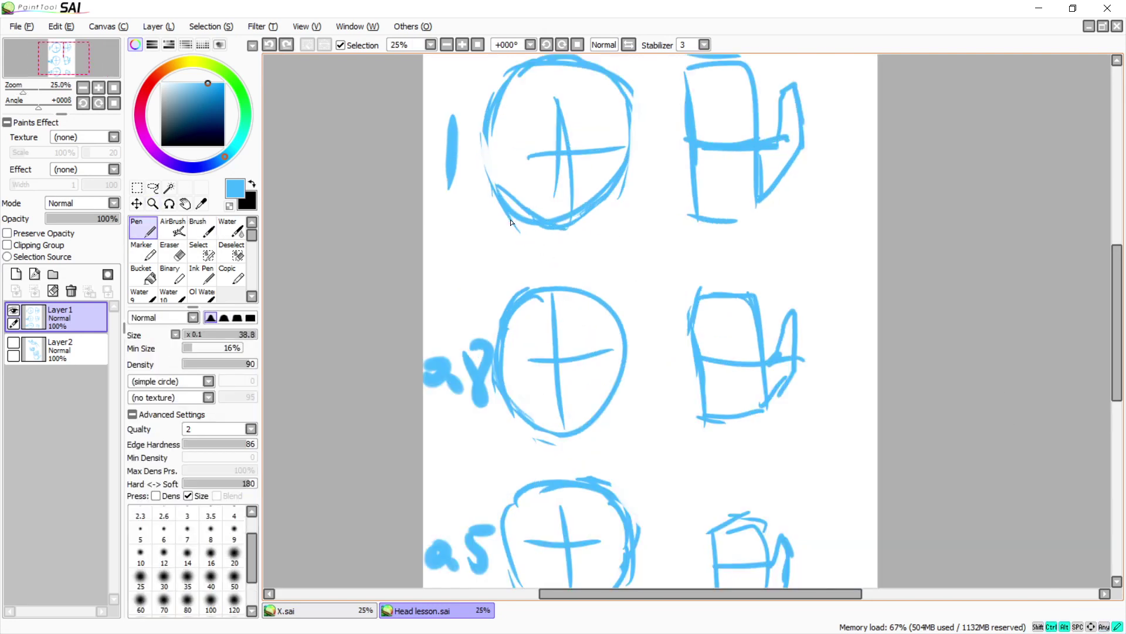
mouse_move(508, 209)
mouse_down()
mouse_move(538, 245)
mouse_move(602, 239)
mouse_up()
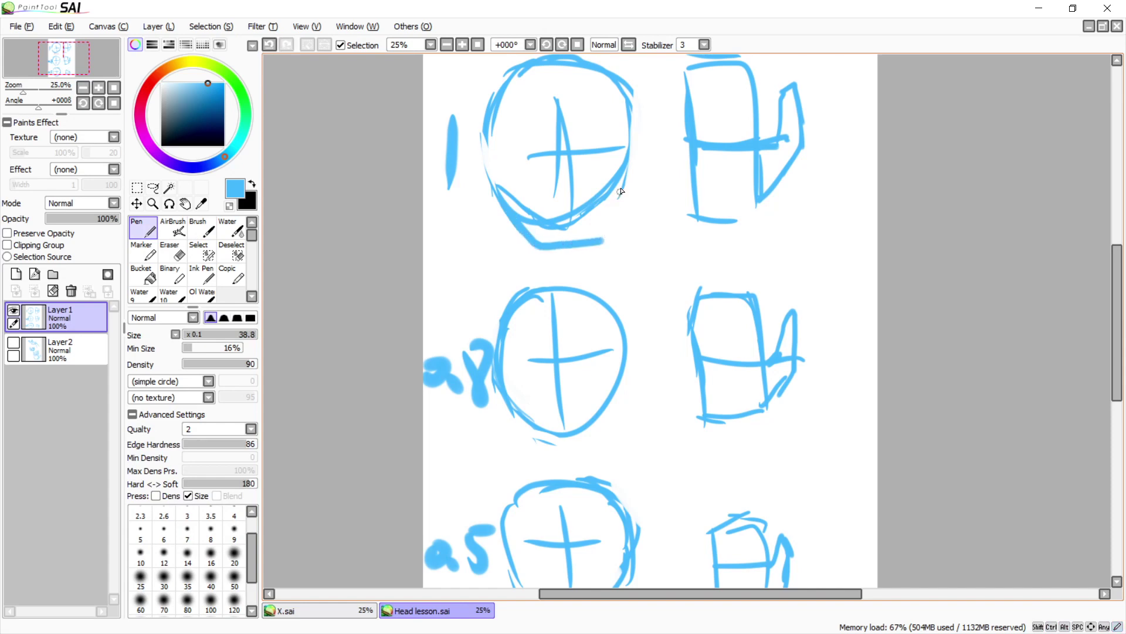
drag(623, 190, 600, 240)
Fill the jaw area between the uppermost circle and its new outline with diagonal Brush hatching
key(ctrl+space)
scroll(625, 247, down, 2)
scroll(619, 250, up, 2)
double_click(620, 251)
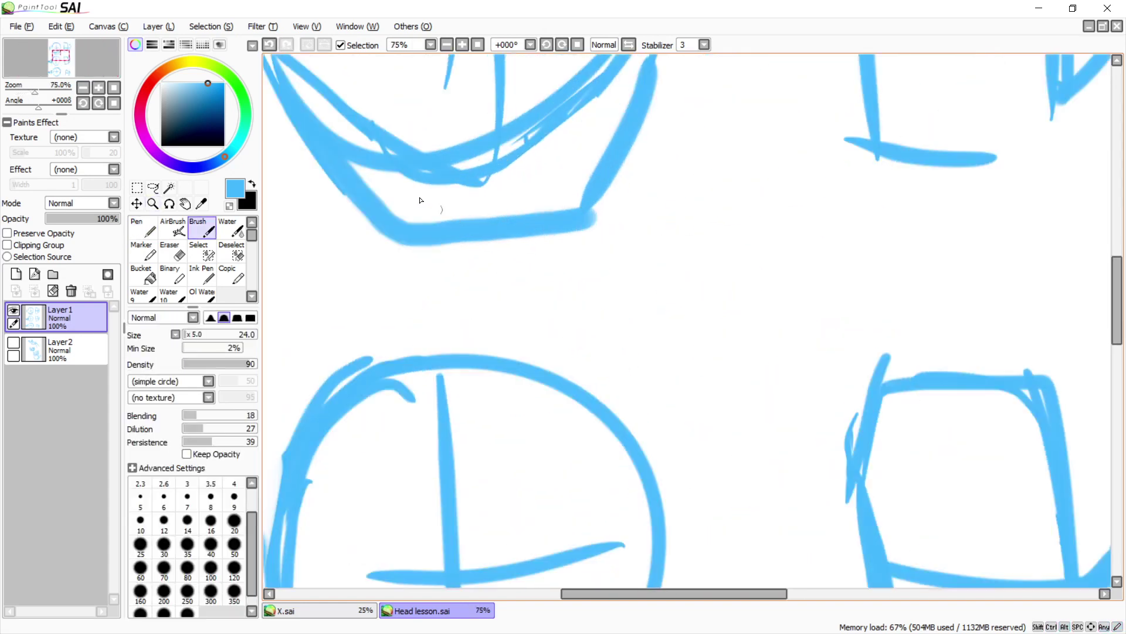
mouse_move(387, 170)
mouse_down()
mouse_move(372, 186)
mouse_move(385, 201)
mouse_up()
drag(441, 183, 418, 207)
drag(464, 185, 441, 215)
drag(504, 167, 461, 215)
drag(557, 126, 497, 210)
drag(582, 107, 535, 186)
drag(615, 91, 543, 220)
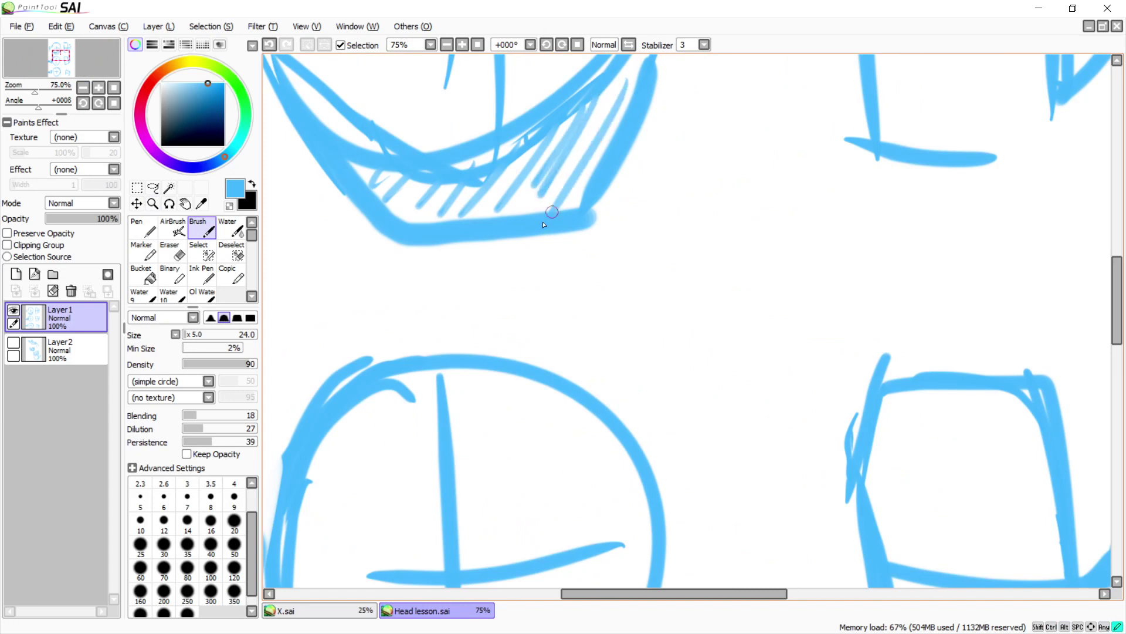
Draw plus signs in the middle row with the Pen, one after the circle and one after the boxy figure
key(ctrl+space)
scroll(631, 217, down, 6)
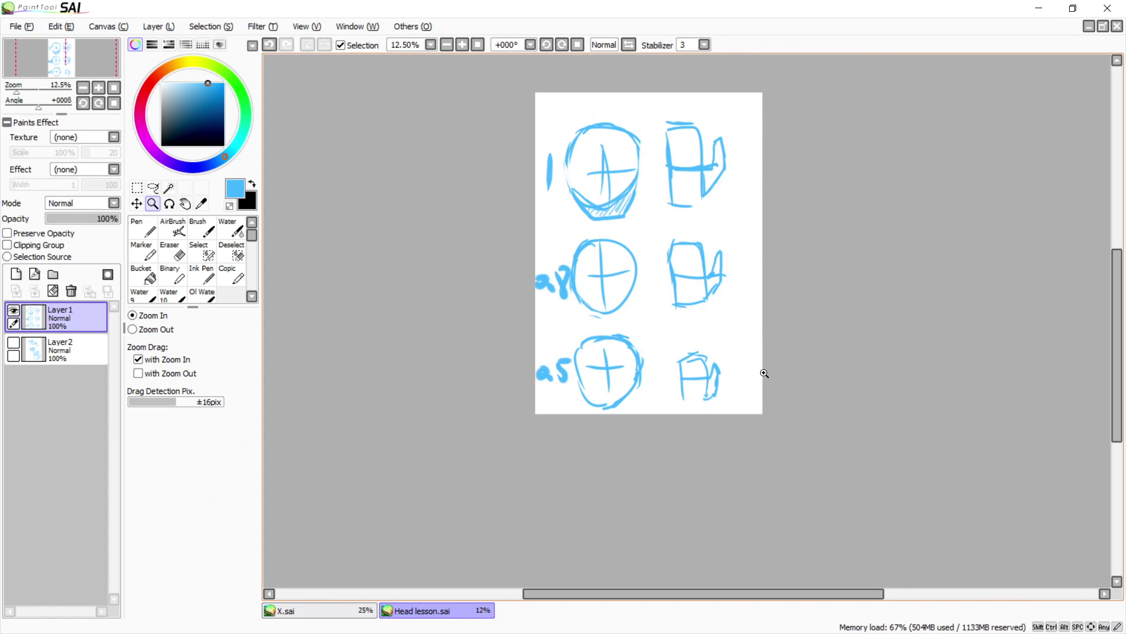
click(695, 292)
key(b)
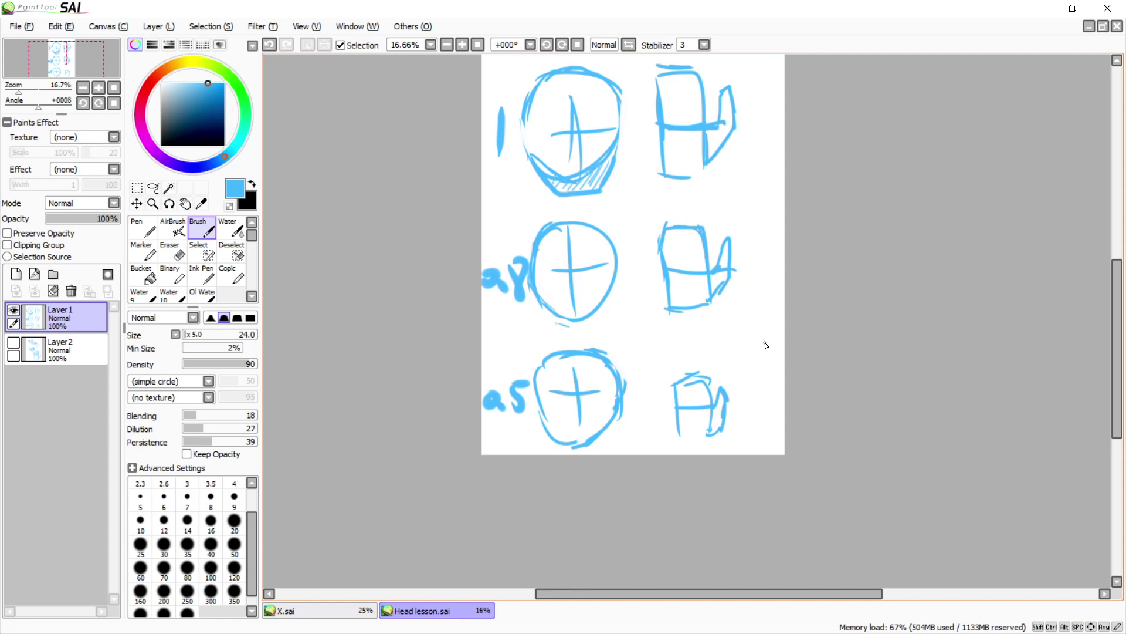
key(n)
drag(634, 245, 637, 302)
key(ctrl+z)
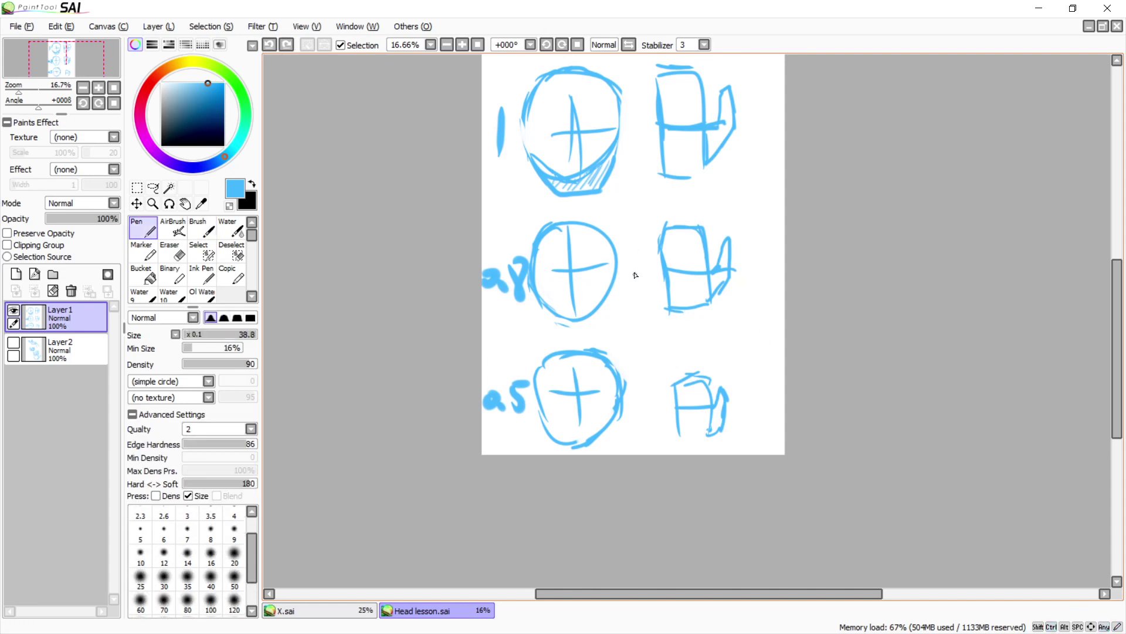
drag(634, 228, 635, 311)
drag(622, 265, 647, 265)
mouse_move(758, 246)
mouse_down()
mouse_move(759, 308)
mouse_move(771, 281)
mouse_up()
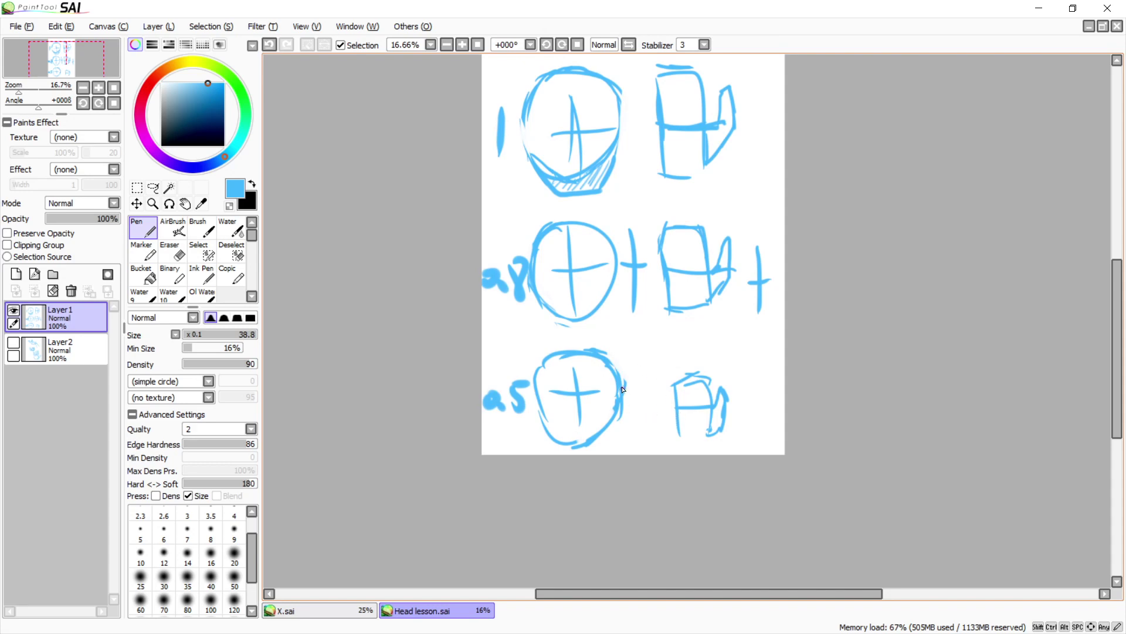
Thicken the lower-right contour of the bottom head circle with the Pen
mouse_move(622, 389)
mouse_down()
mouse_move(618, 419)
mouse_move(619, 403)
mouse_move(562, 450)
mouse_up()
drag(679, 385, 688, 411)
key(ctrl+z)
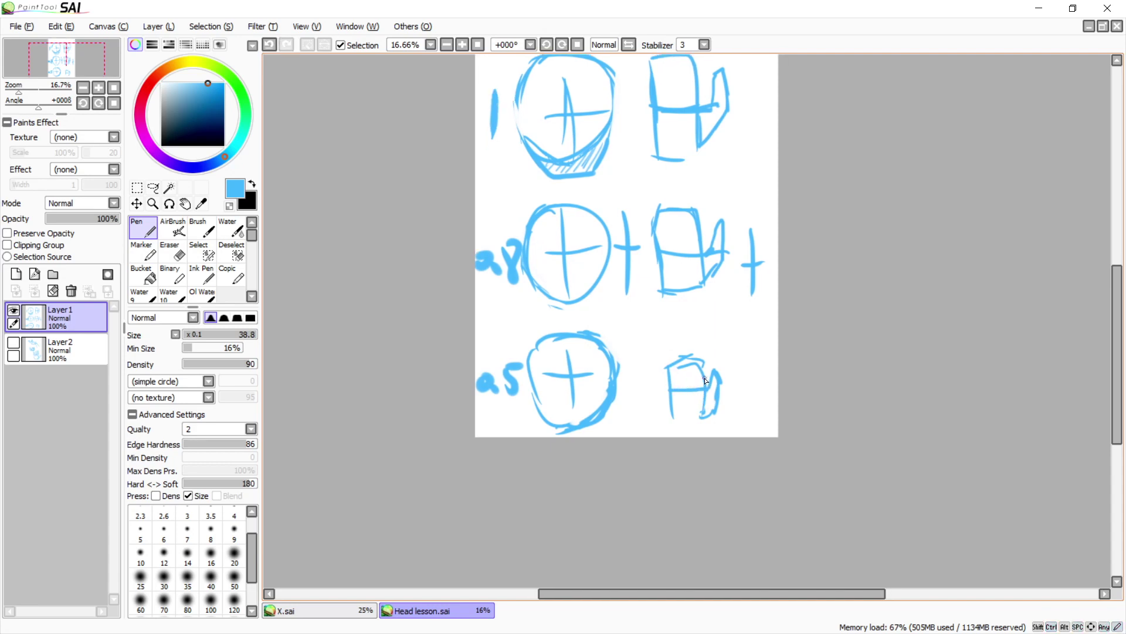
Draw a small divided, pointed shape to the right of the bottom row's boxy figure
ctrl+click(713, 418)
key(ctrl+z)
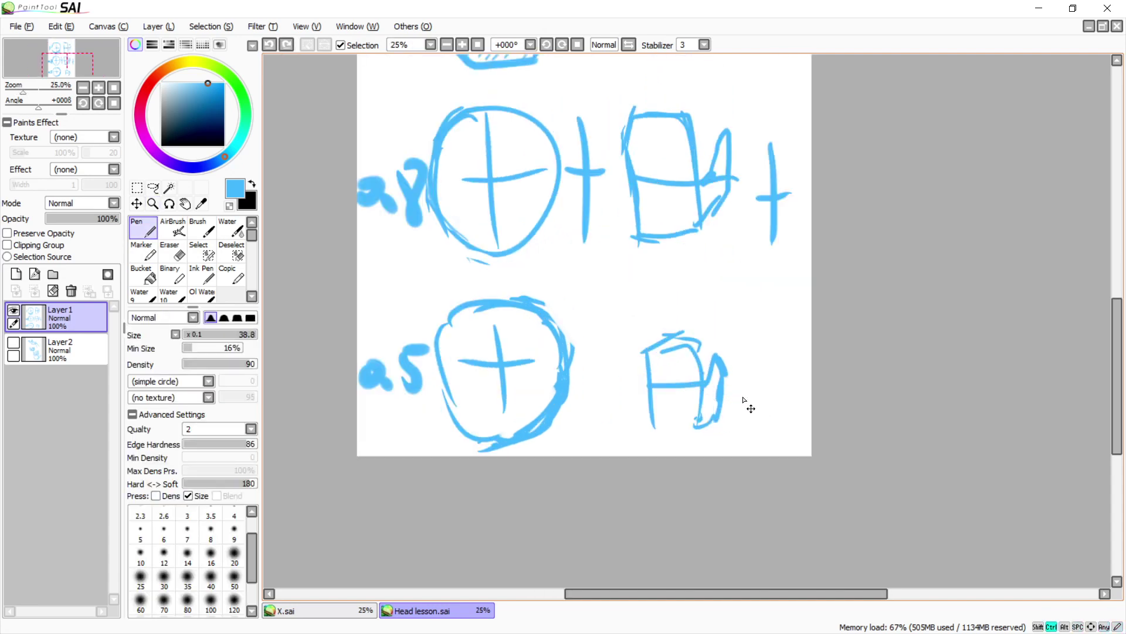
mouse_move(744, 402)
mouse_down()
mouse_move(772, 406)
mouse_move(757, 412)
mouse_move(770, 359)
mouse_move(758, 366)
mouse_move(774, 358)
mouse_move(773, 405)
mouse_up()
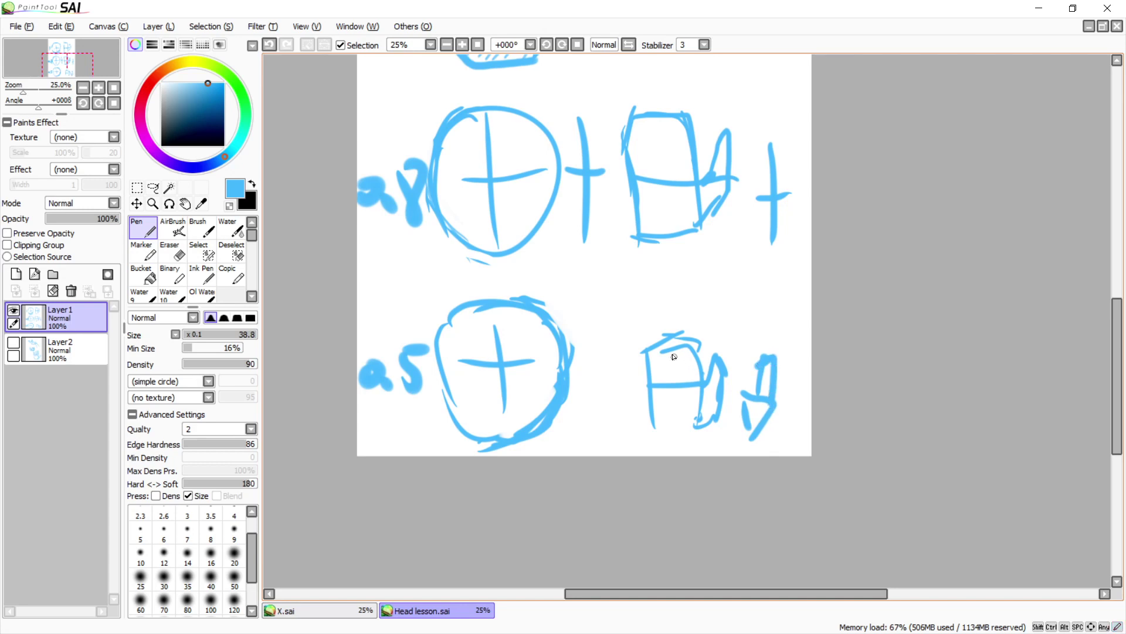
Add an inner vertical line, a rounded top and thin horizontal guide lines to the bottom row's boxy figure
drag(657, 346, 658, 380)
key(ctrl+z)
drag(661, 352, 662, 384)
key(ctrl+z)
mouse_move(671, 337)
mouse_down()
mouse_move(701, 351)
mouse_move(686, 336)
mouse_up()
drag(703, 388, 719, 430)
key(ctrl+z)
key(b)
mouse_move(632, 361)
mouse_down()
mouse_move(689, 373)
mouse_move(663, 356)
mouse_move(702, 352)
mouse_up()
key(ctrl+z)
key(z)
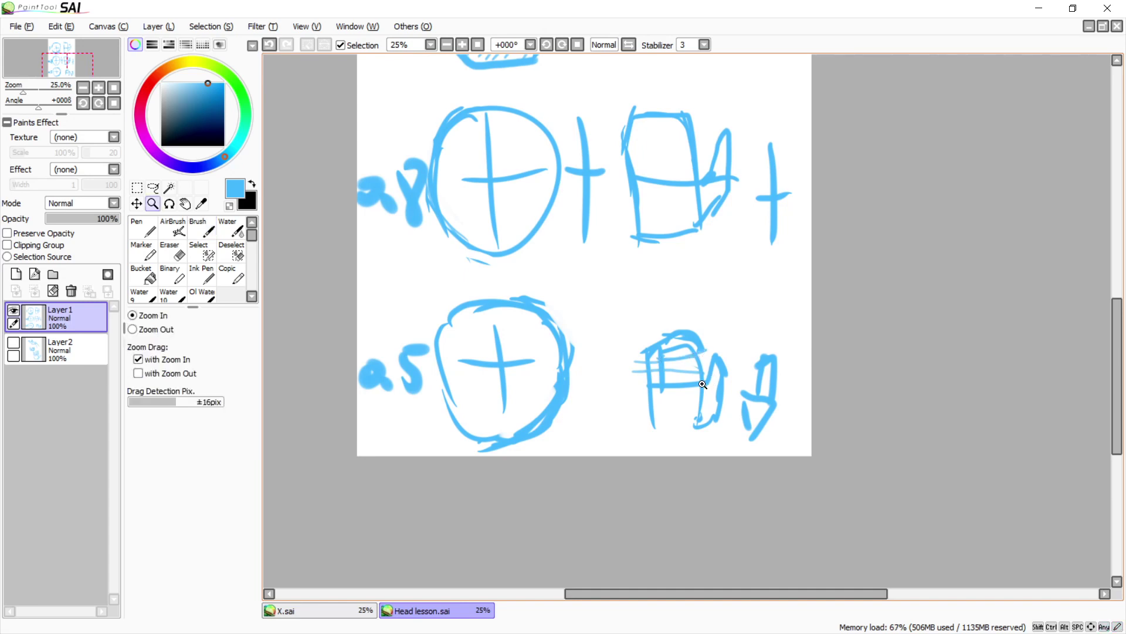
key(b)
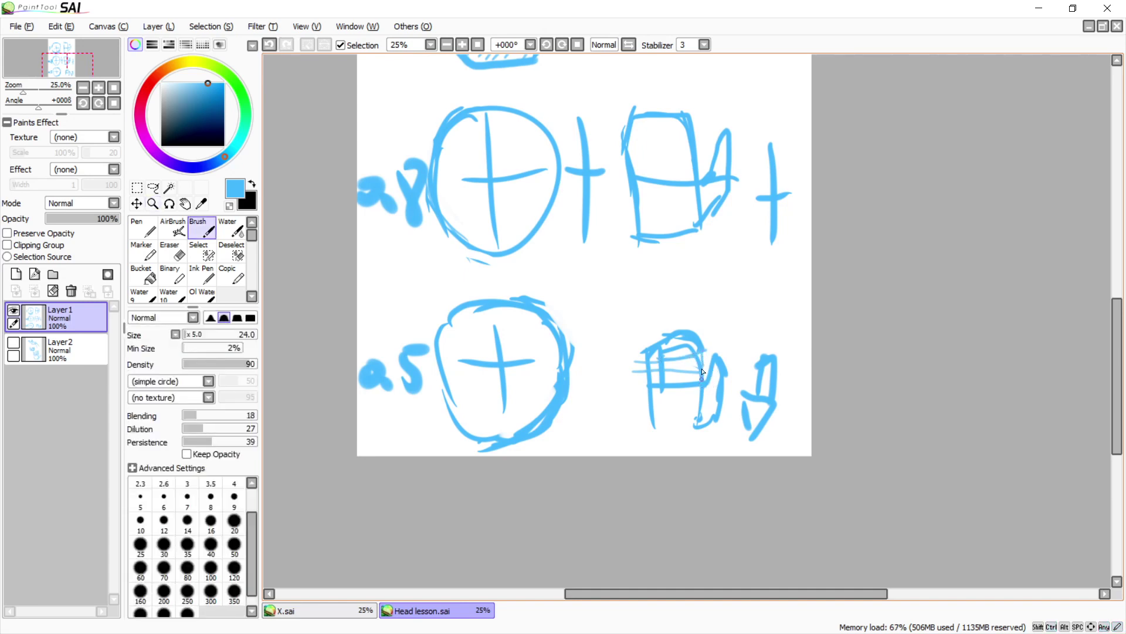
Hide Layer1 and show Layer2 with the hand sketches
key(ctrl+space)
scroll(705, 384, down, 2)
scroll(671, 344, up, 1)
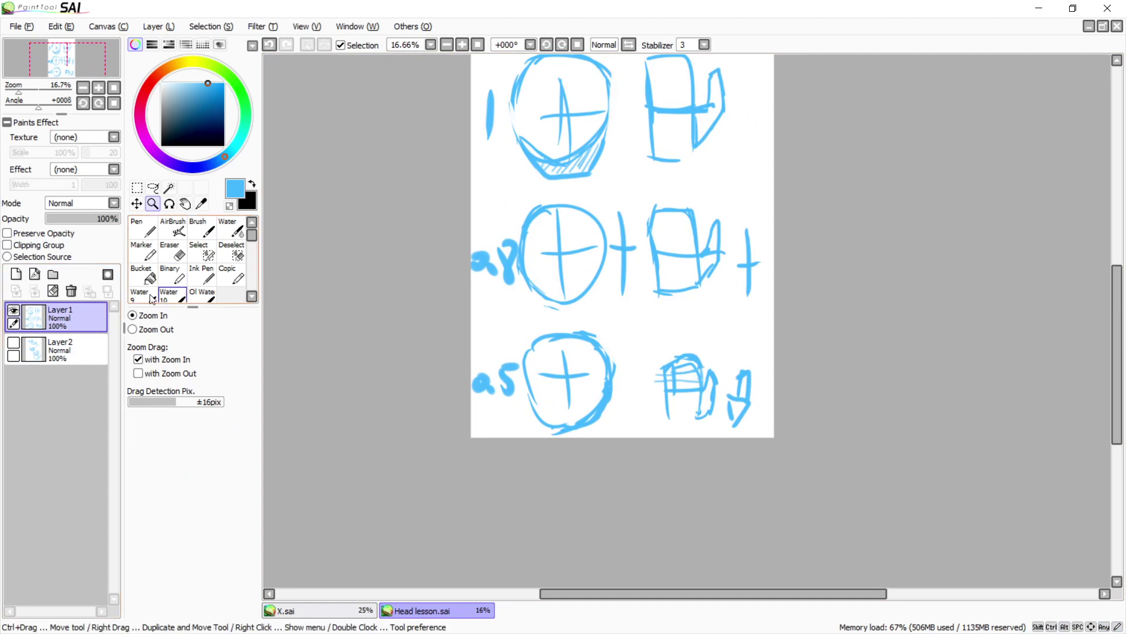
click(14, 313)
click(14, 312)
click(14, 312)
click(12, 343)
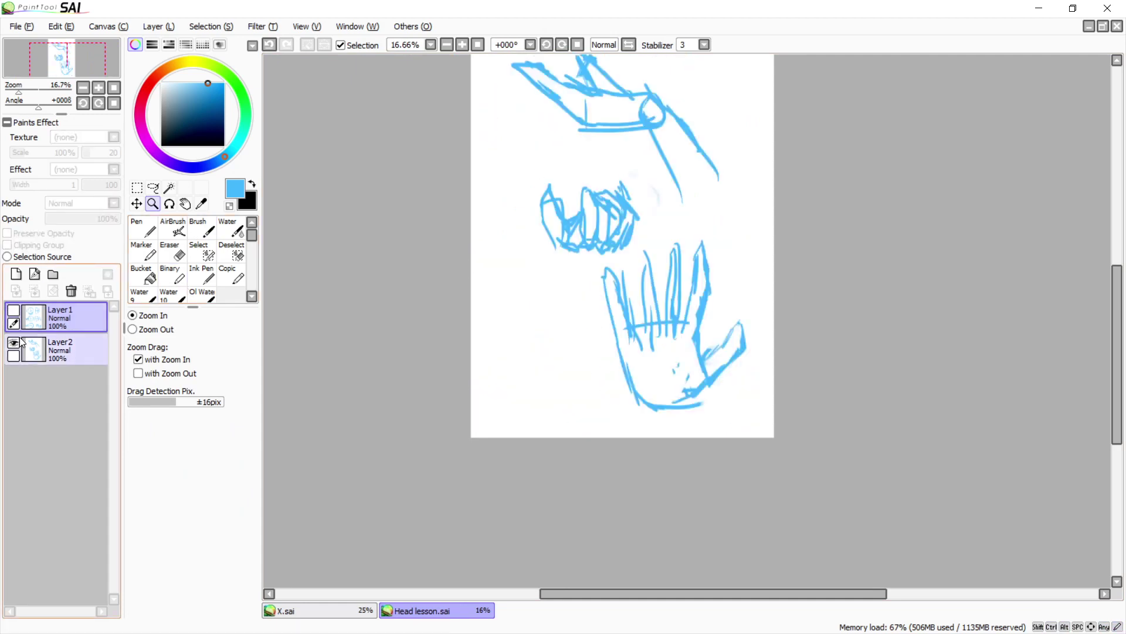
Make Layer2 the active layer and thicken the upper palm edge of the top hand with the Pen
drag(740, 331, 793, 398)
scroll(745, 321, up, 1)
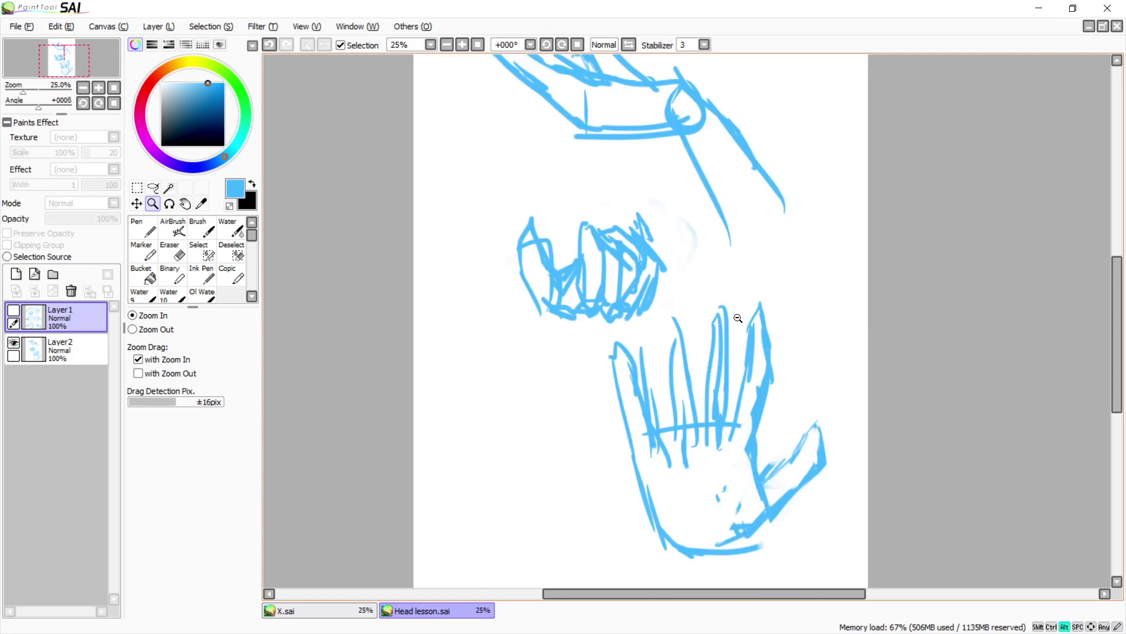
scroll(737, 294, down, 3)
scroll(717, 296, up, 1)
click(682, 227)
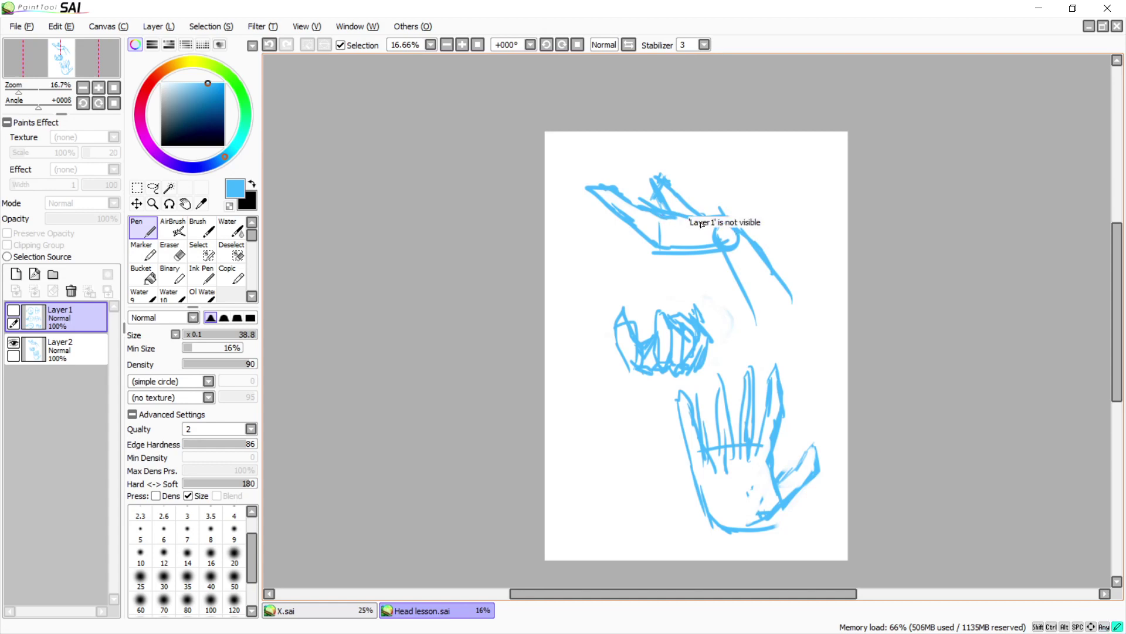
click(12, 361)
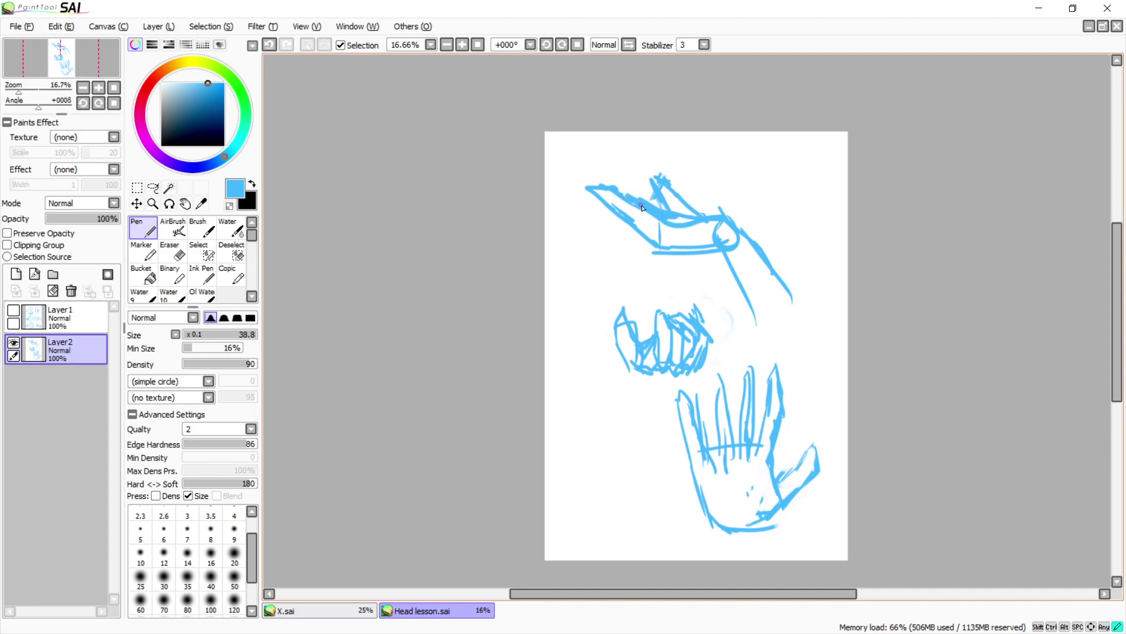
key(ctrl+space)
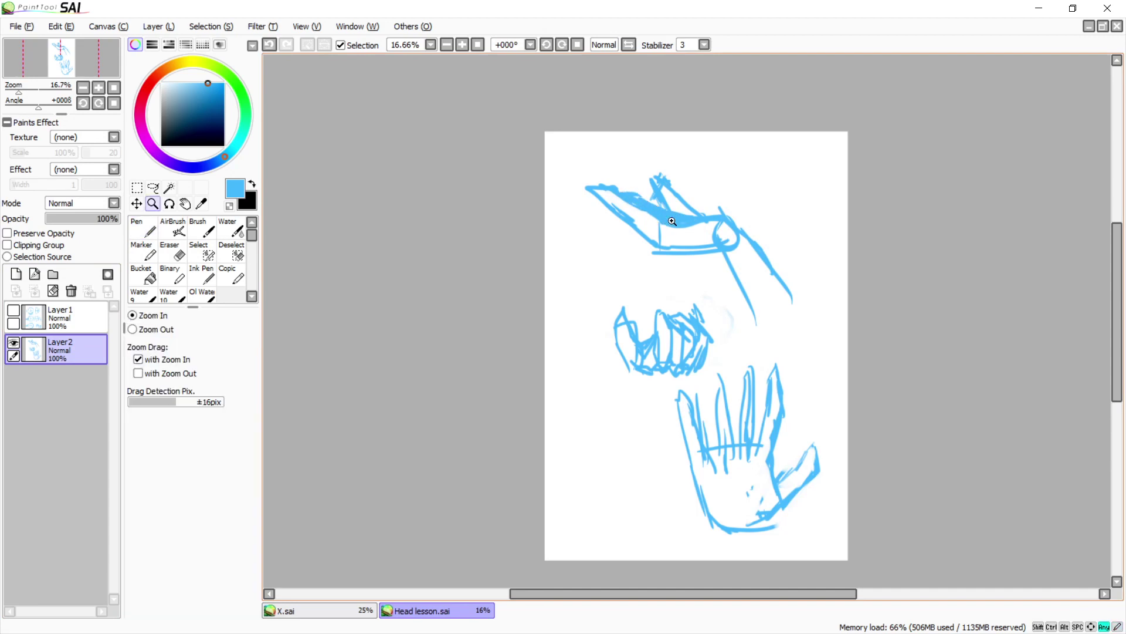
scroll(674, 228, down, 3)
scroll(676, 233, up, 3)
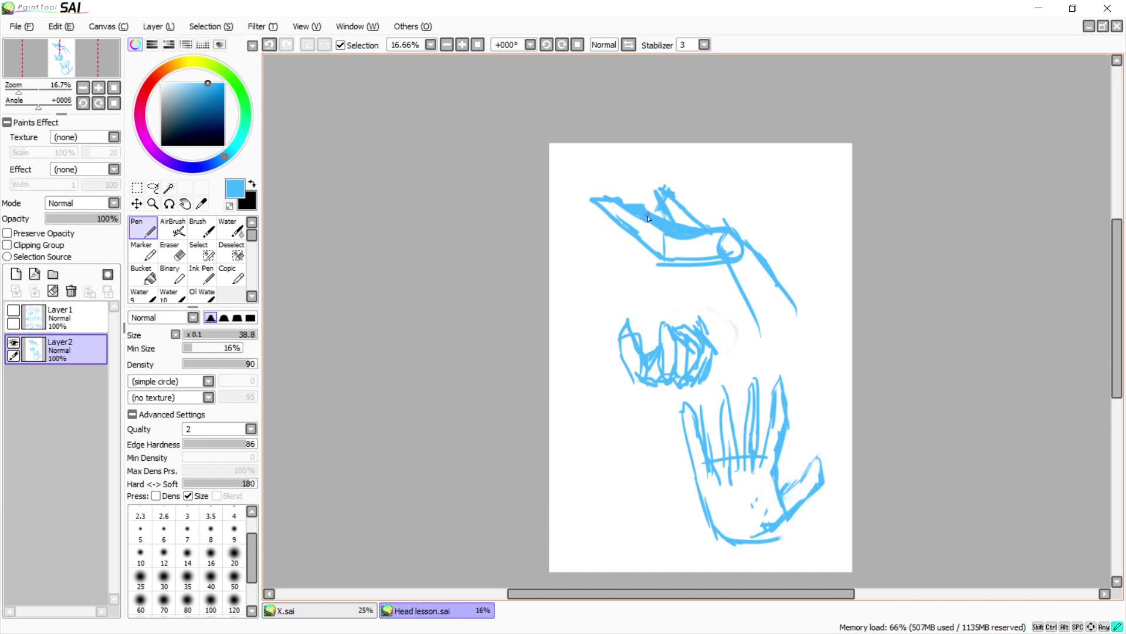
Erase the excess shading along the upper edge of the top hand's fingers with the size 60 Eraser
key(ctrl+z)
key(e)
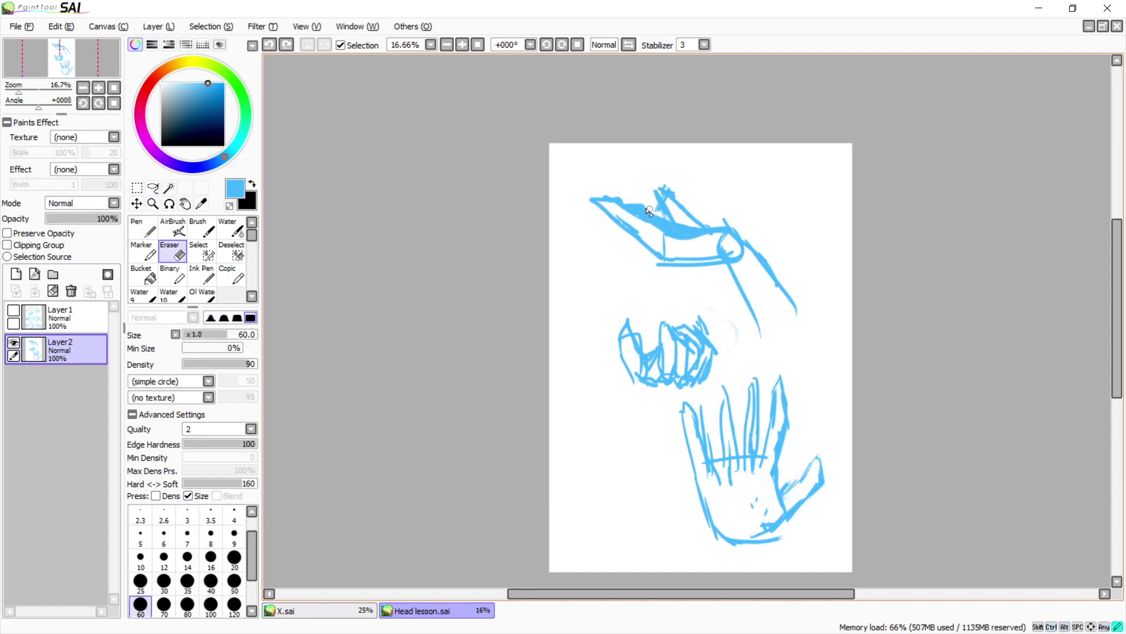
drag(649, 210, 624, 198)
scroll(660, 242, down, 4)
scroll(666, 235, up, 4)
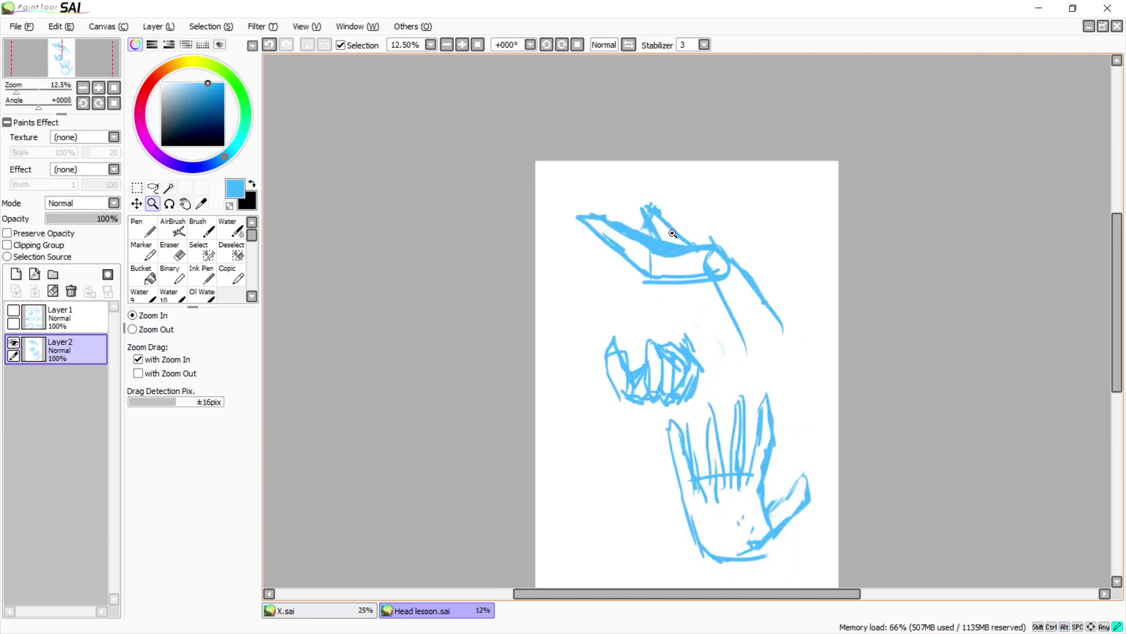
Trim the palm shading of the top hand near the wrist circle with the Eraser
ctrl+click(673, 232)
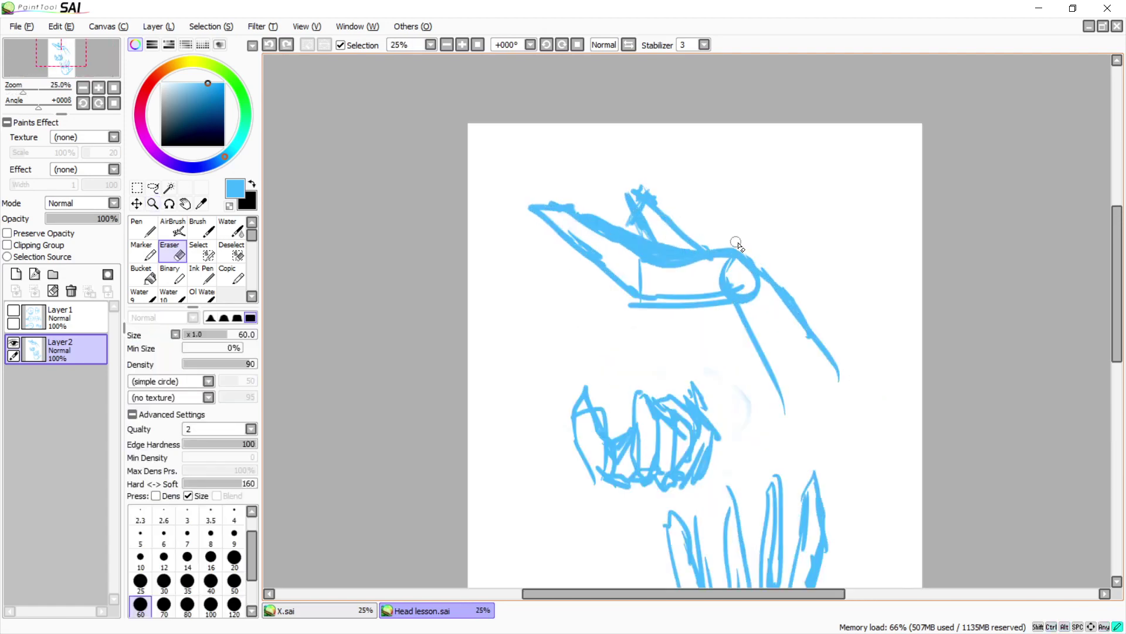
drag(681, 236, 715, 271)
key(ctrl+z)
key(ctrl+z)
mouse_move(674, 234)
mouse_down()
mouse_move(703, 264)
mouse_move(703, 253)
mouse_up()
key(ctrl+z)
drag(684, 247, 708, 262)
mouse_move(687, 254)
mouse_down()
mouse_move(664, 239)
mouse_move(705, 264)
mouse_up()
key(ctrl+z)
ctrl+alt+click(706, 271)
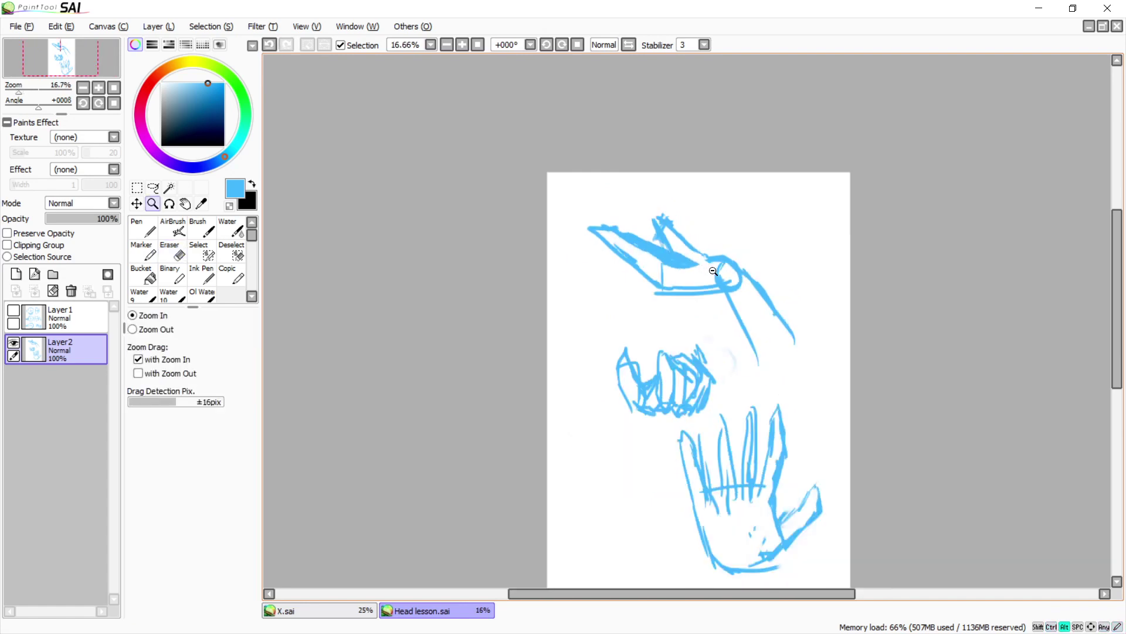
Draw a descending row of four blue knuckle circles to the left of the fist sketch with the Pen
alt+click(713, 271)
click(714, 276)
drag(833, 410, 788, 374)
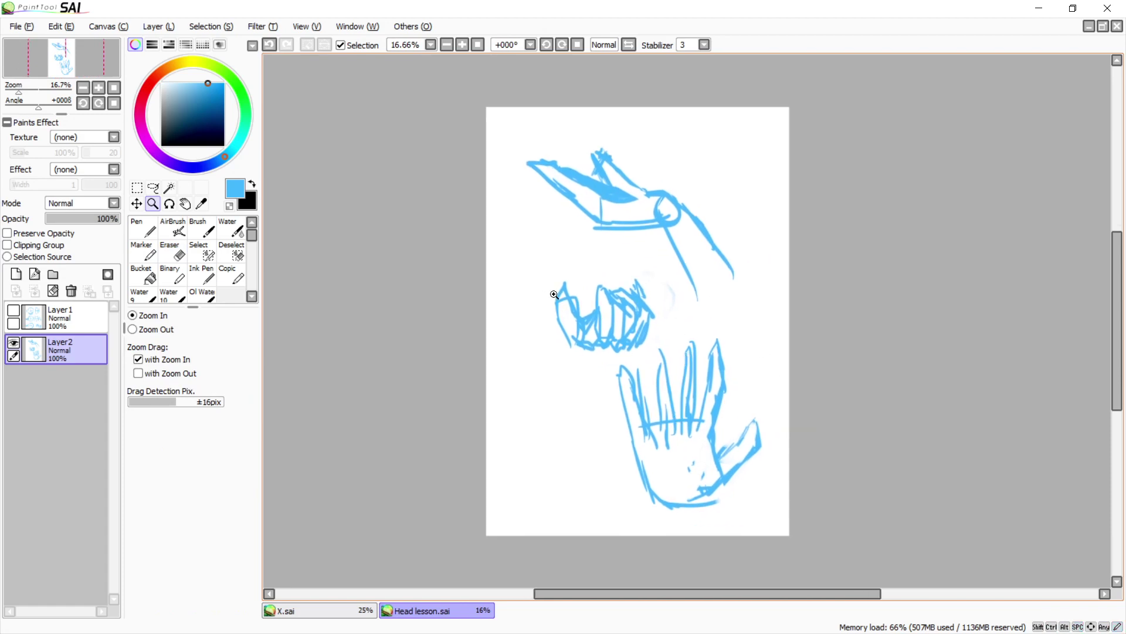
key(x)
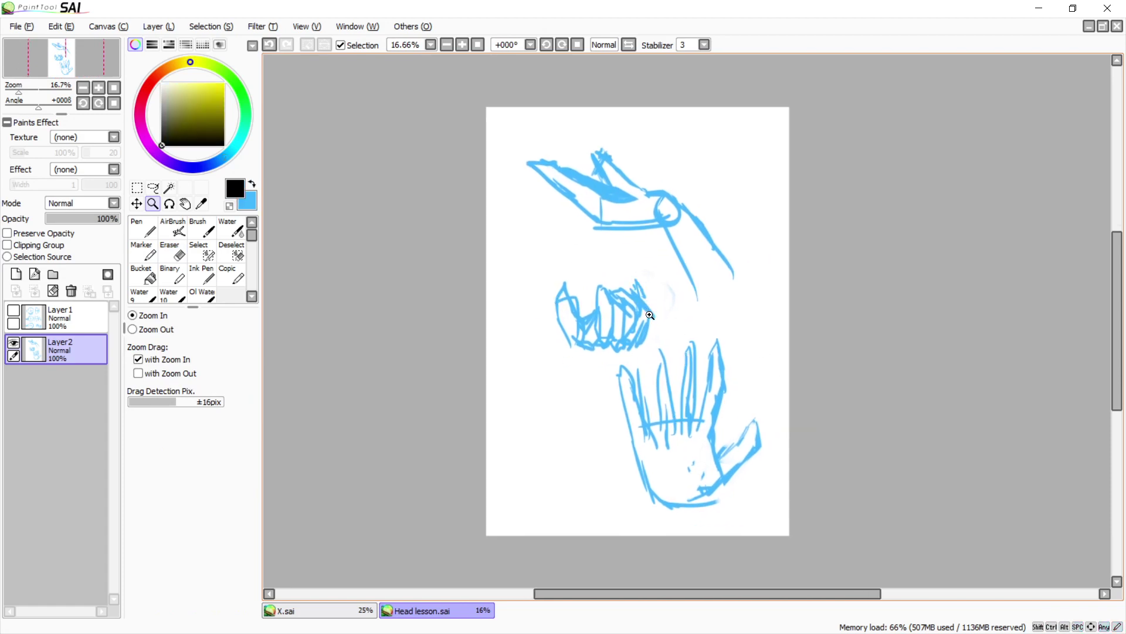
click(649, 220)
key(n)
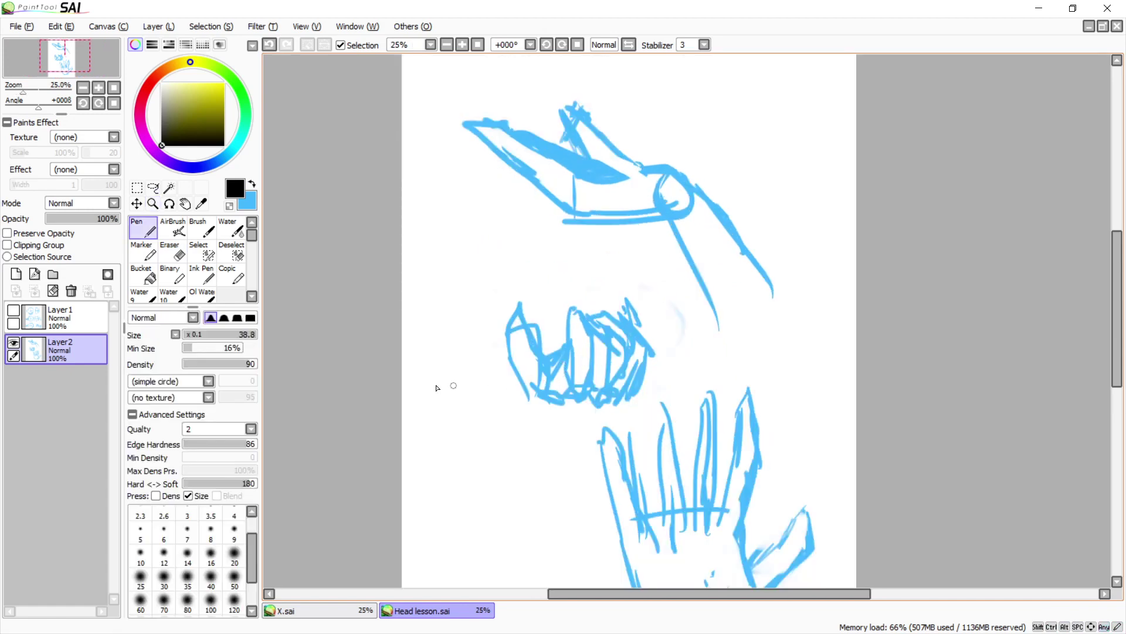
mouse_move(433, 364)
mouse_down()
mouse_move(439, 376)
mouse_move(424, 392)
mouse_move(420, 370)
mouse_up()
key(ctrl+z)
key(x)
mouse_move(470, 376)
mouse_down()
mouse_move(497, 398)
mouse_move(472, 404)
mouse_move(457, 374)
mouse_move(491, 382)
mouse_up()
key(ctrl+z)
mouse_move(524, 392)
mouse_down()
mouse_move(486, 392)
mouse_move(512, 425)
mouse_move(500, 383)
mouse_up()
key(ctrl+z)
key(ctrl+z)
key(ctrl+z)
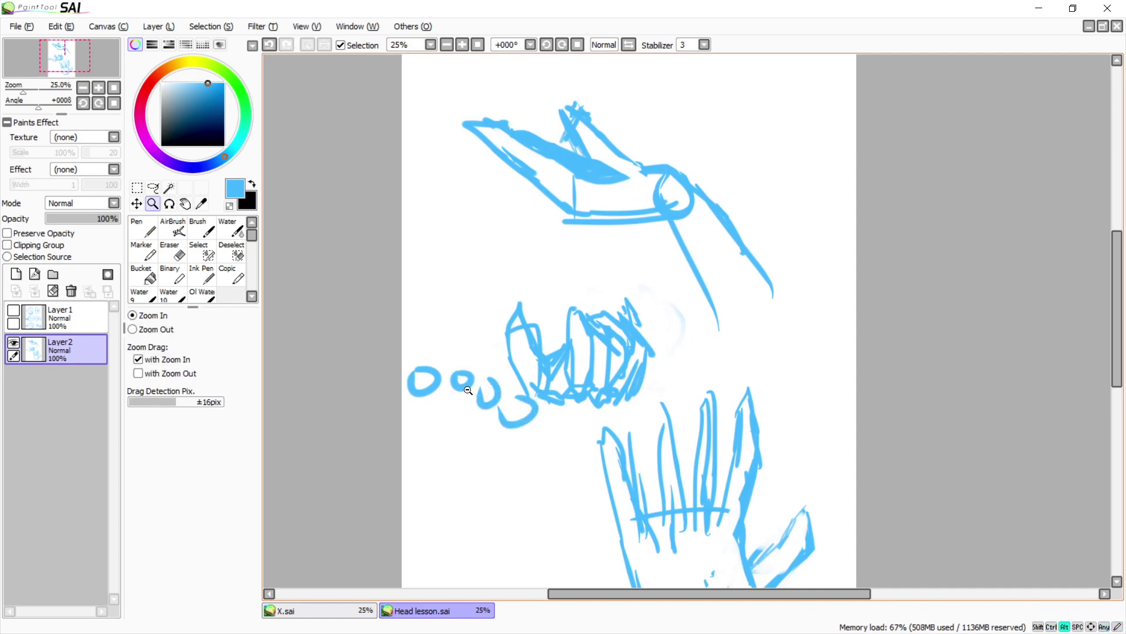
Sketch thin segmented finger shapes rising from the four knuckle circles with the Brush
key(b)
mouse_move(414, 367)
mouse_down()
mouse_move(418, 308)
mouse_move(446, 316)
mouse_move(434, 342)
mouse_move(432, 331)
mouse_move(441, 377)
mouse_move(467, 311)
mouse_move(476, 332)
mouse_up()
mouse_move(477, 330)
mouse_down()
mouse_move(469, 371)
mouse_move(474, 347)
mouse_up()
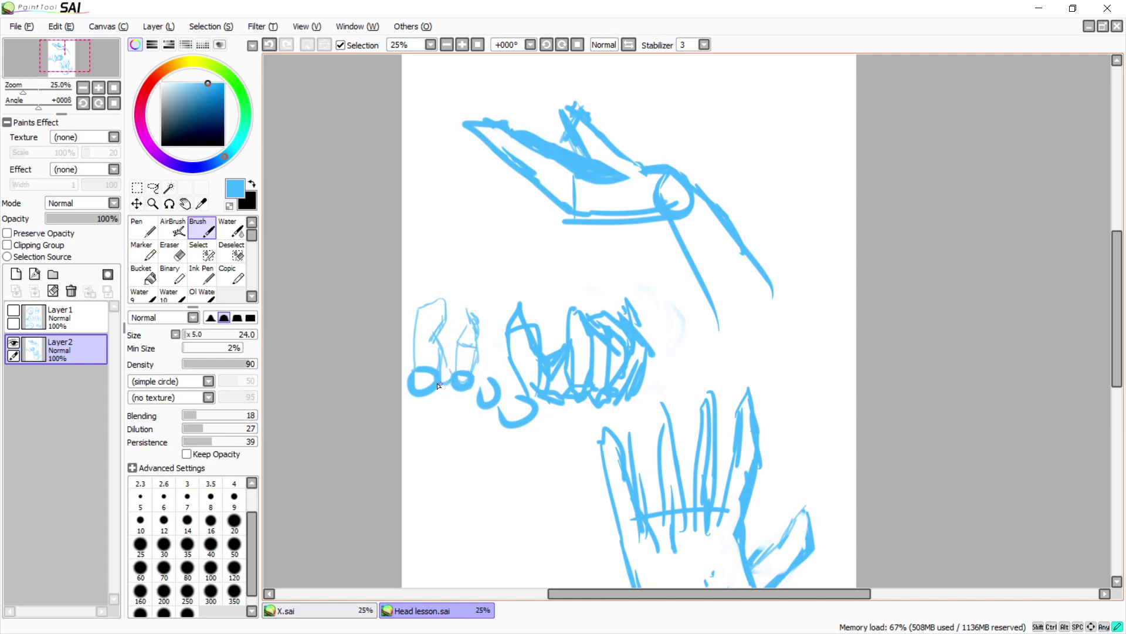
mouse_move(476, 387)
mouse_down()
mouse_move(494, 323)
mouse_move(489, 386)
mouse_move(497, 347)
mouse_move(502, 376)
mouse_move(487, 370)
mouse_move(482, 402)
mouse_move(508, 398)
mouse_move(505, 343)
mouse_move(522, 360)
mouse_move(516, 414)
mouse_up()
drag(504, 403, 519, 406)
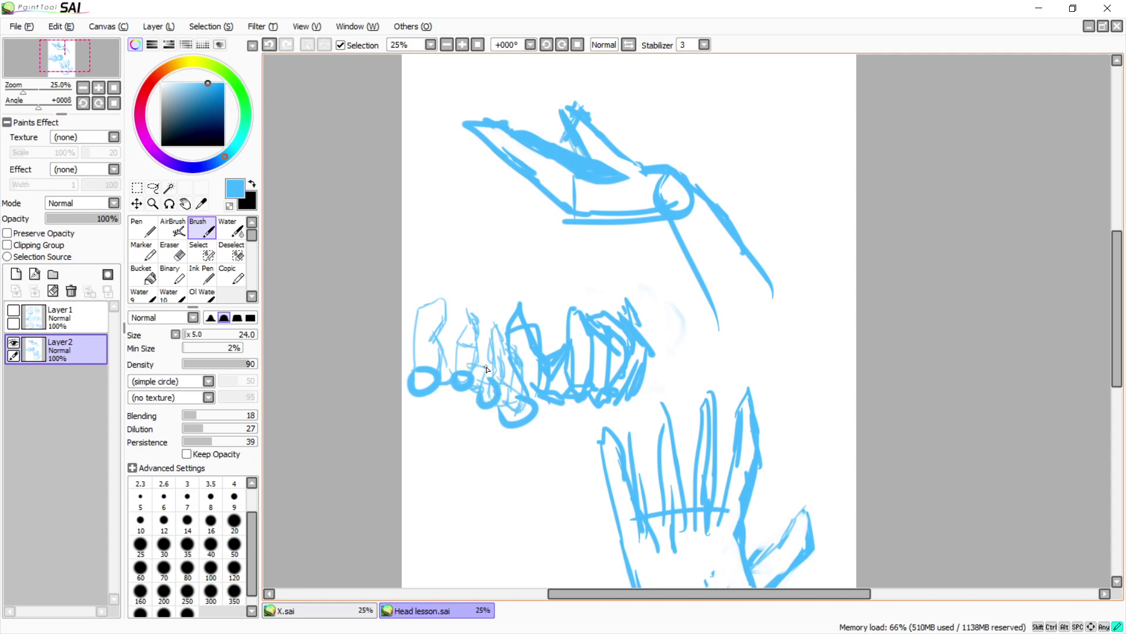
mouse_move(486, 367)
mouse_down()
mouse_move(446, 366)
mouse_move(506, 371)
mouse_move(521, 386)
mouse_move(468, 357)
mouse_up()
key(e)
key(ctrl+alt+space)
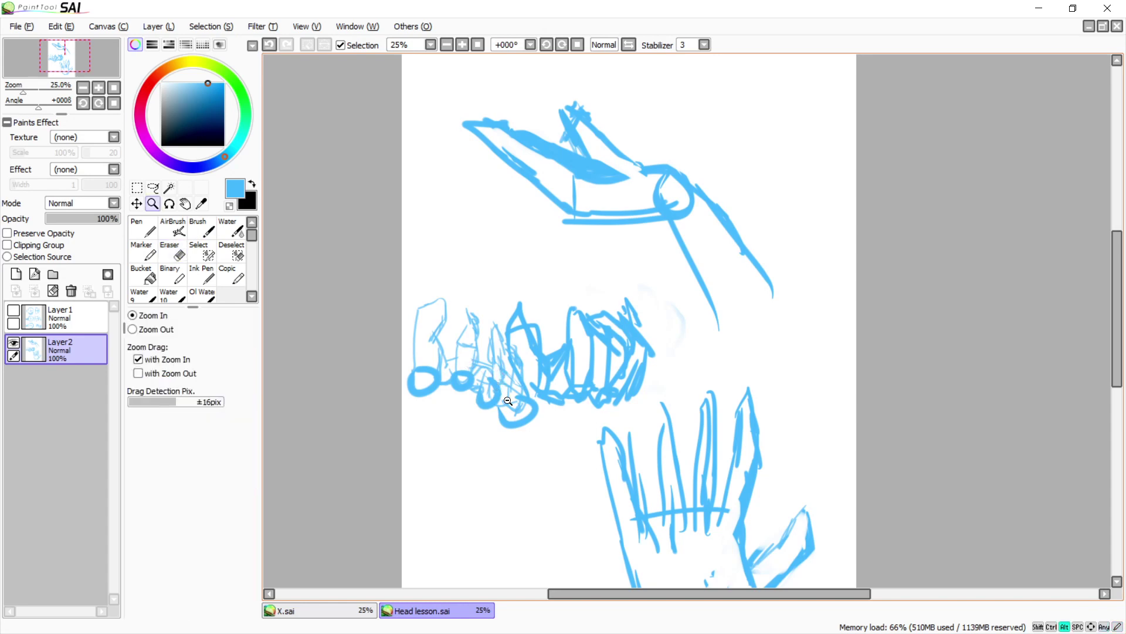
alt+click(506, 398)
alt+click(505, 396)
alt+click(504, 397)
click(511, 425)
click(511, 426)
click(511, 425)
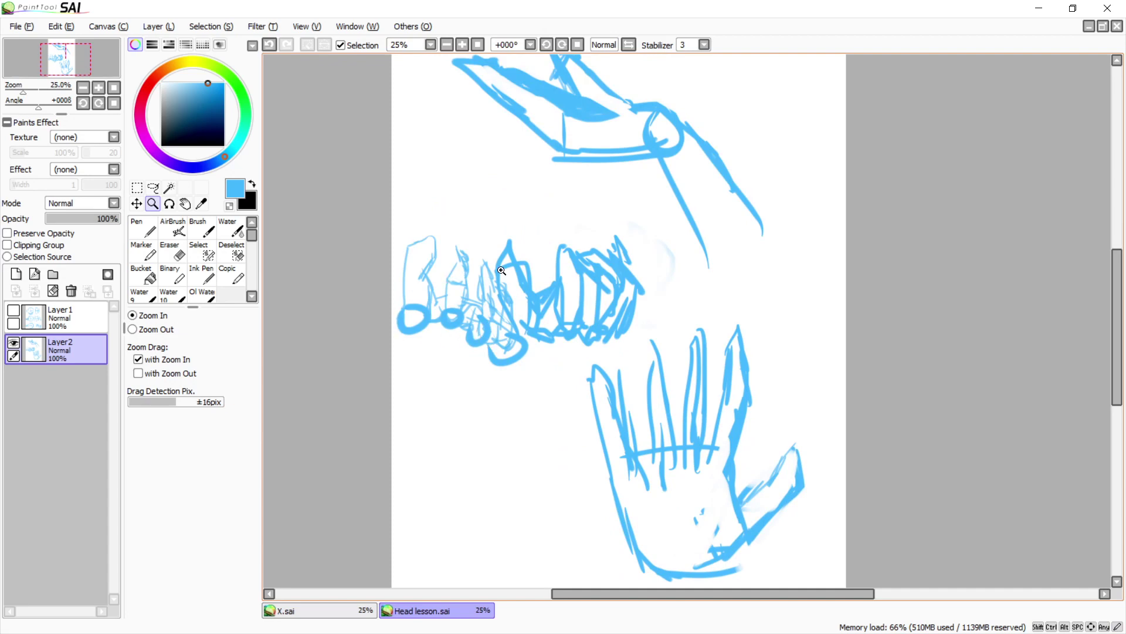
key(b)
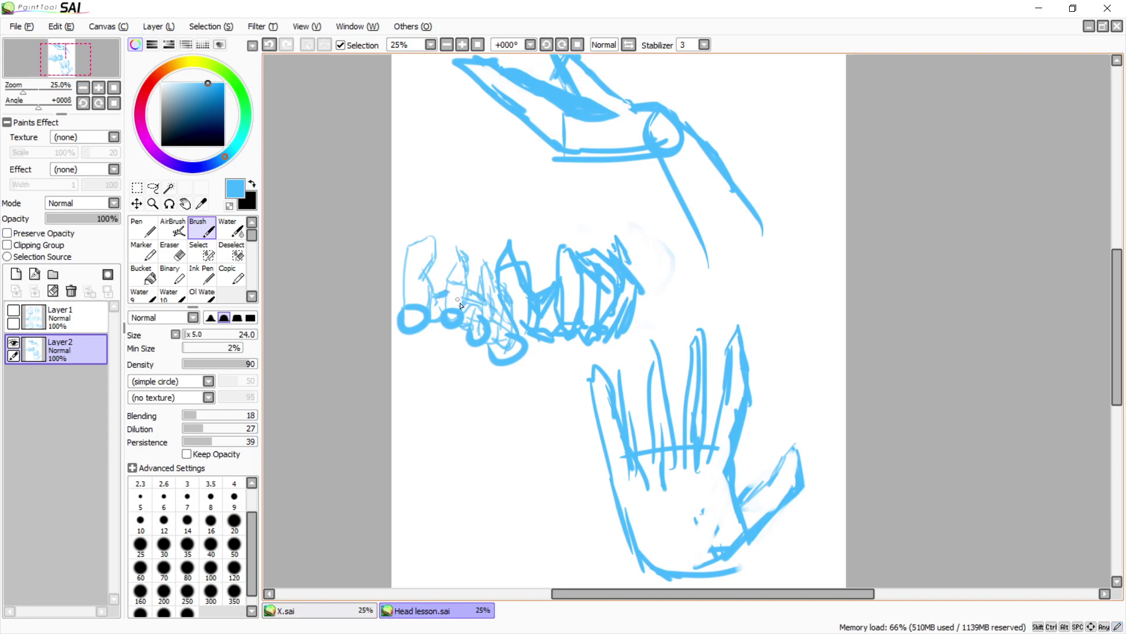
drag(726, 433, 624, 298)
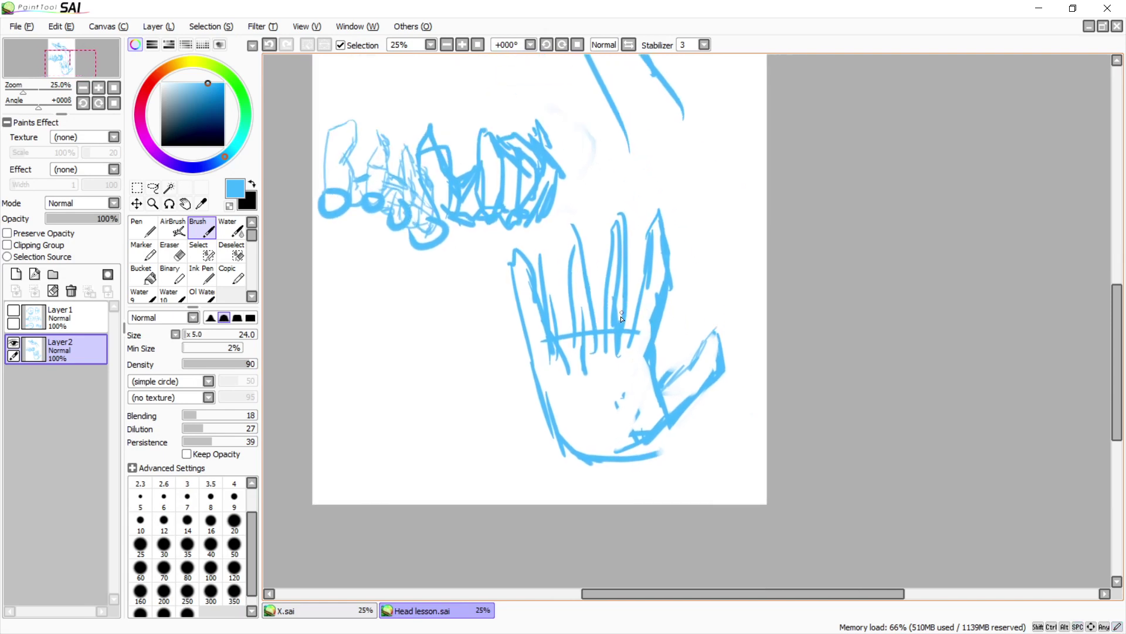
key(n)
drag(640, 380, 621, 429)
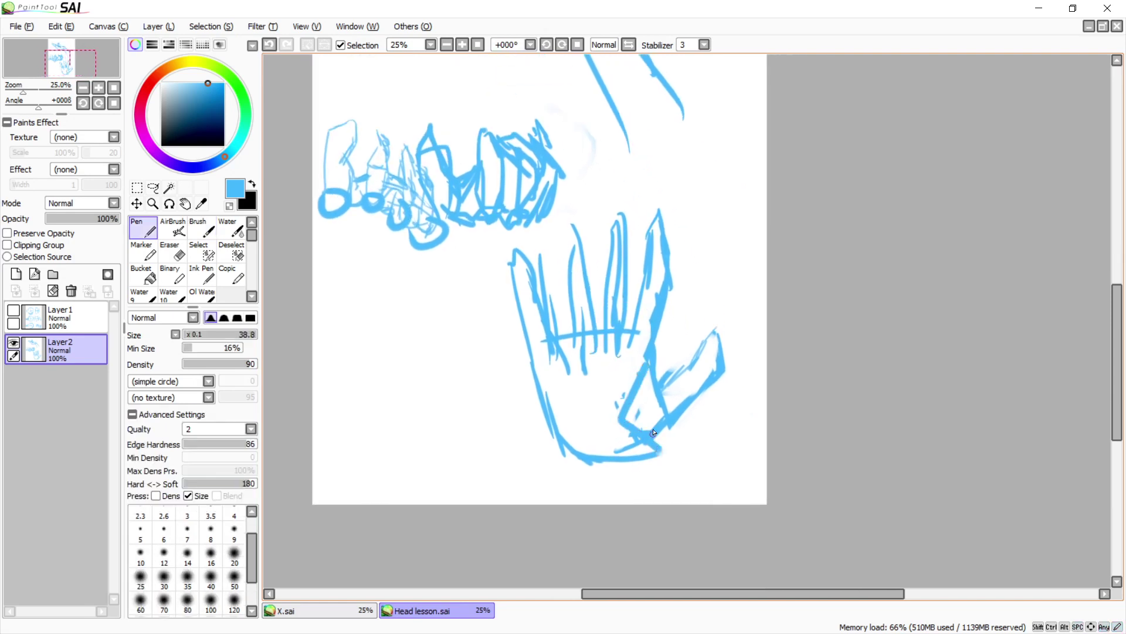
key(ctrl+z)
Trace the open hand's thumb base and segmented thumb in red over the blue sketch with the Pen
key(x)
click(143, 95)
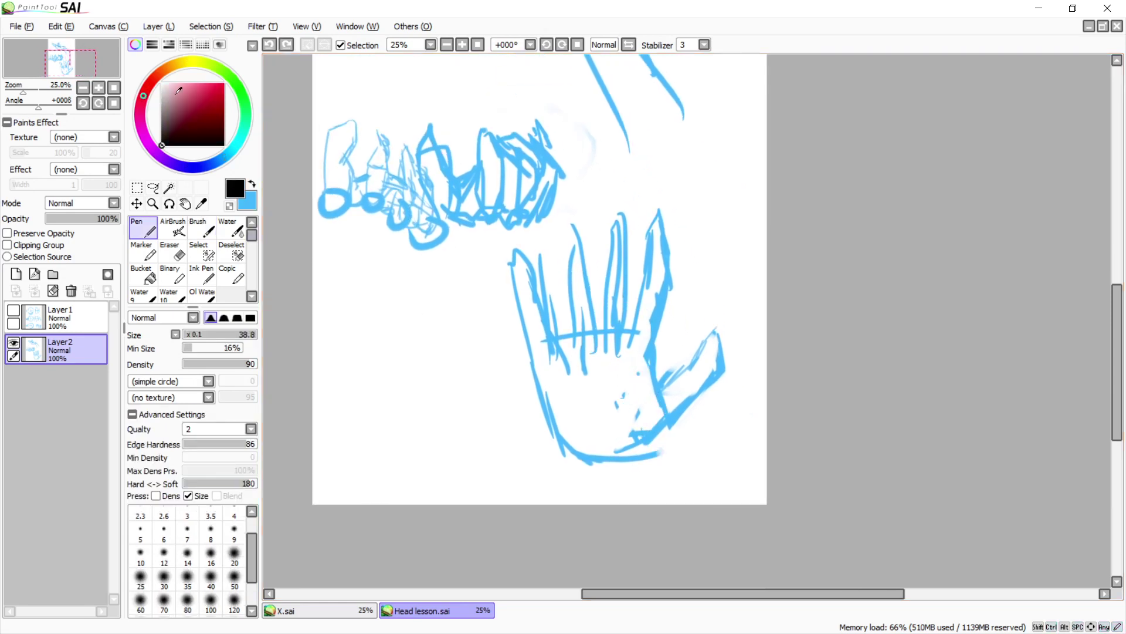
drag(187, 83, 211, 83)
mouse_move(646, 360)
mouse_down()
mouse_move(655, 416)
mouse_move(674, 413)
mouse_move(642, 368)
mouse_move(636, 403)
mouse_move(644, 430)
mouse_up()
key(ctrl+z)
mouse_move(641, 366)
mouse_down()
mouse_move(635, 403)
mouse_move(646, 437)
mouse_up()
mouse_move(669, 384)
mouse_down()
mouse_move(715, 335)
mouse_move(716, 369)
mouse_move(684, 408)
mouse_up()
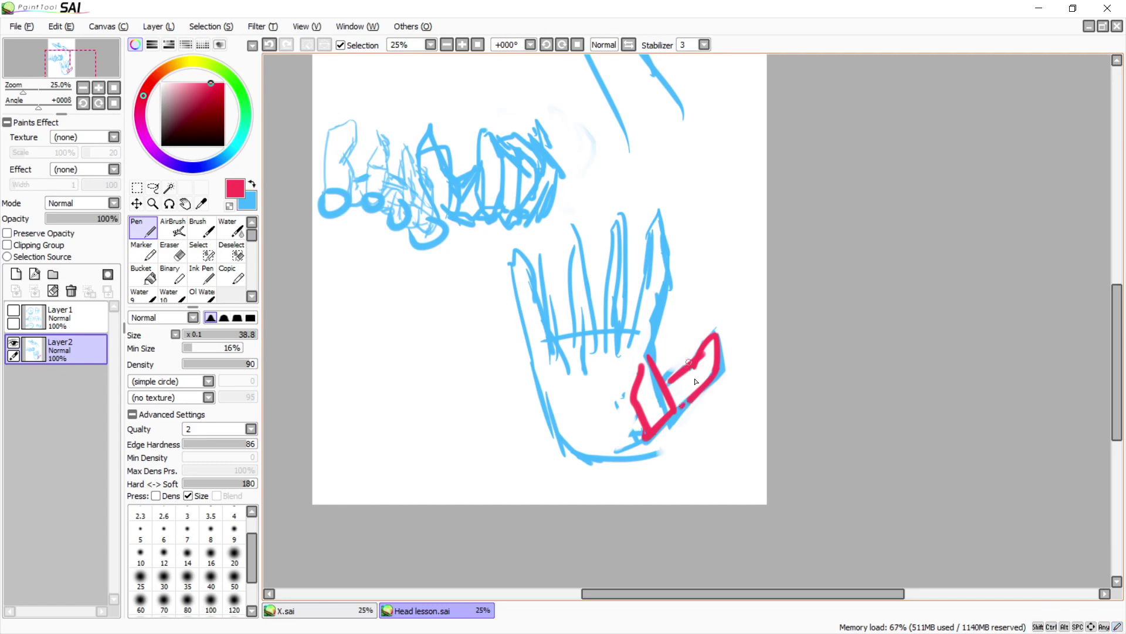
mouse_move(692, 369)
mouse_down()
mouse_move(696, 386)
mouse_move(681, 381)
mouse_up()
Trace the open hand's index and little fingers in red with joint divisions, and add short marks along the knuckle line
mouse_move(656, 221)
mouse_down()
mouse_move(628, 359)
mouse_move(667, 283)
mouse_move(645, 351)
mouse_up()
drag(652, 276, 662, 282)
mouse_move(641, 325)
mouse_down()
mouse_move(655, 332)
mouse_move(656, 318)
mouse_move(646, 349)
mouse_move(622, 331)
mouse_move(554, 343)
mouse_move(621, 352)
mouse_up()
key(ctrl+z)
mouse_move(554, 361)
mouse_down()
mouse_move(529, 268)
mouse_move(533, 369)
mouse_up()
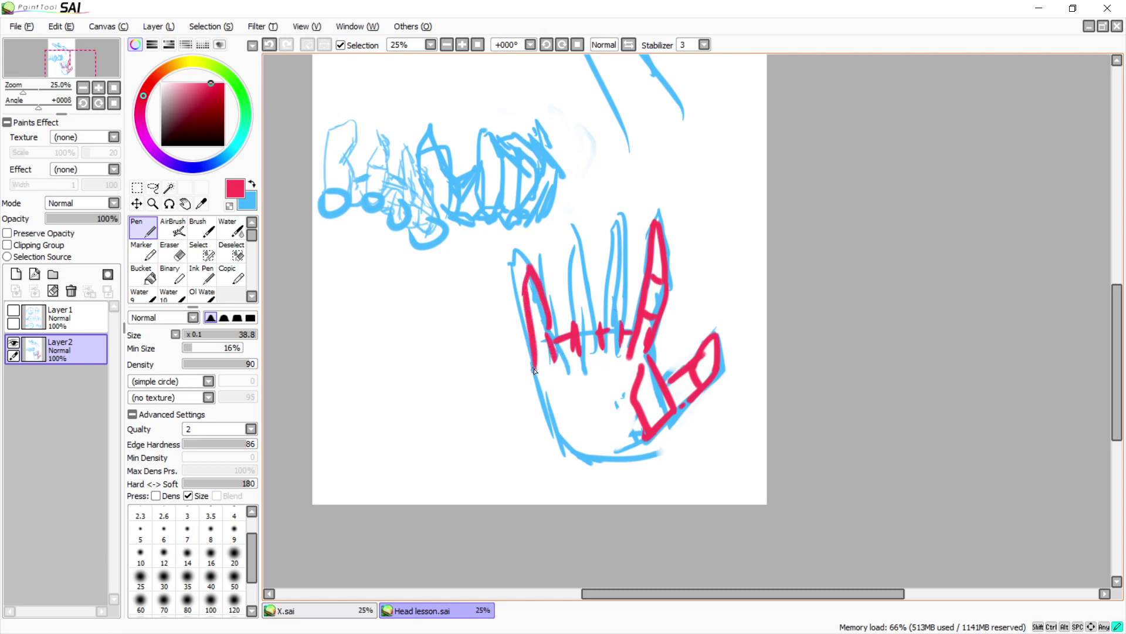
drag(521, 309, 541, 304)
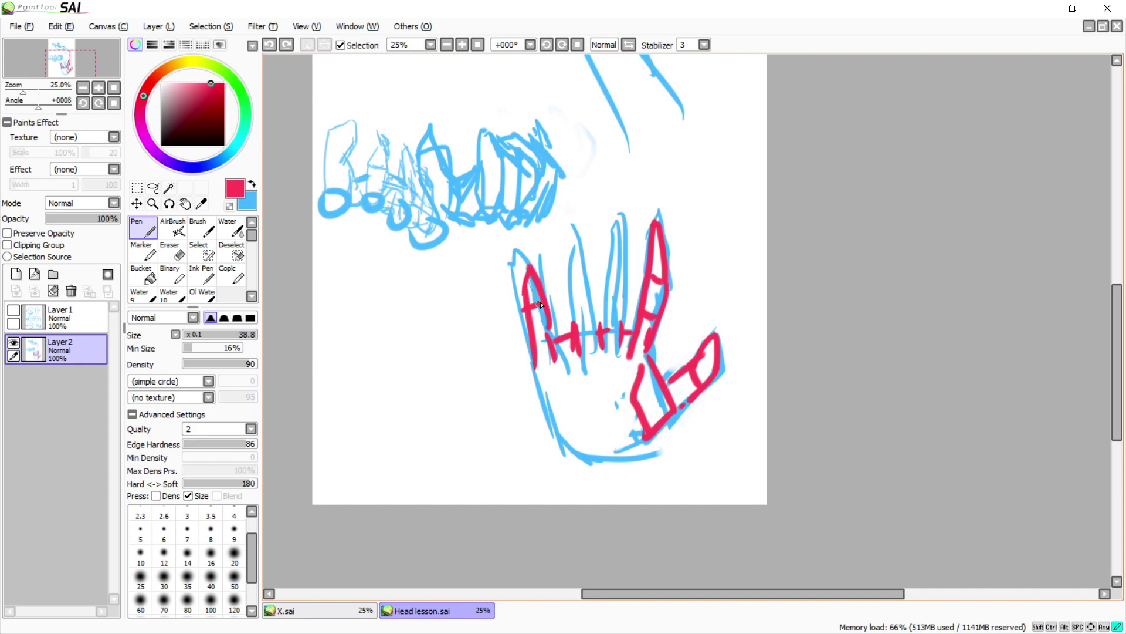
ctrl+alt+click(550, 351)
click(553, 346)
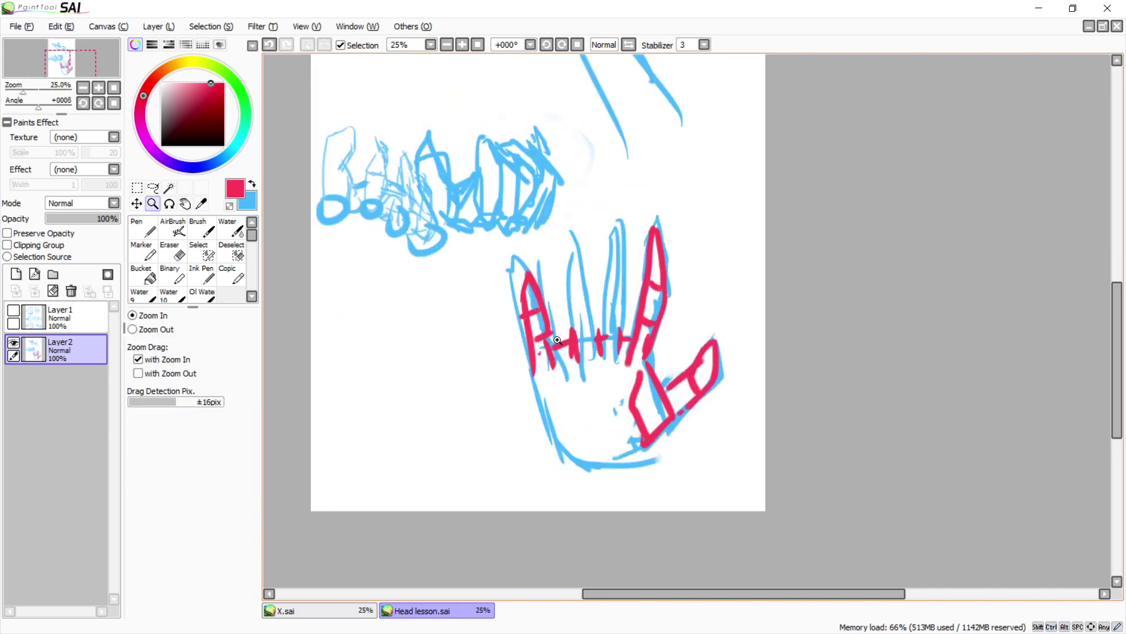
click(556, 339)
alt+click(567, 333)
alt+click(568, 333)
click(570, 337)
click(572, 343)
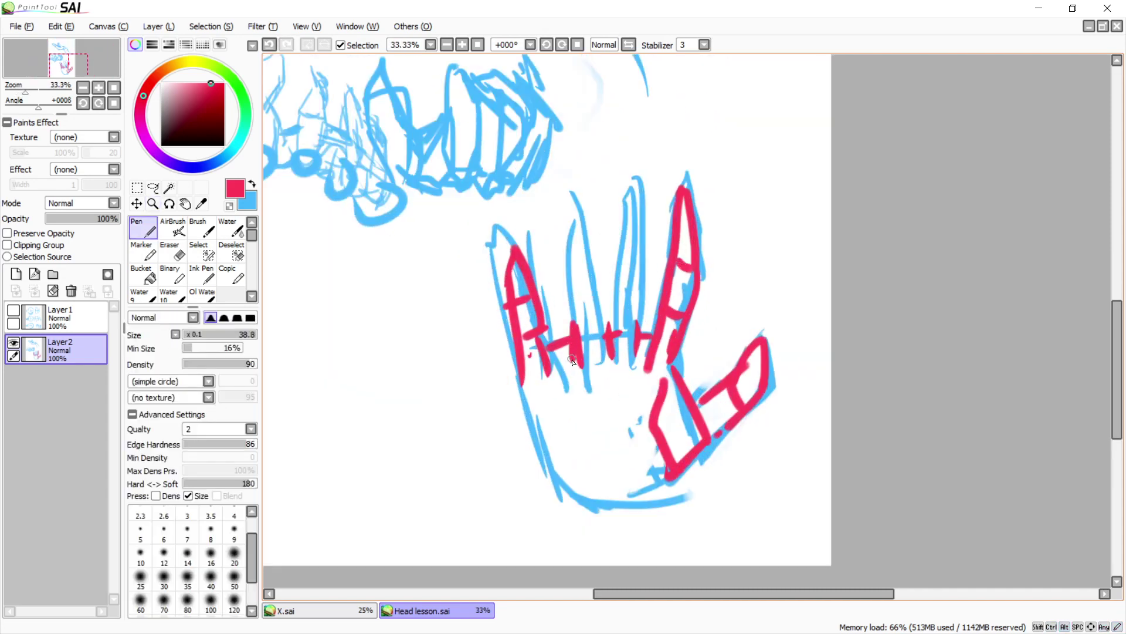
ctrl+alt+click(581, 344)
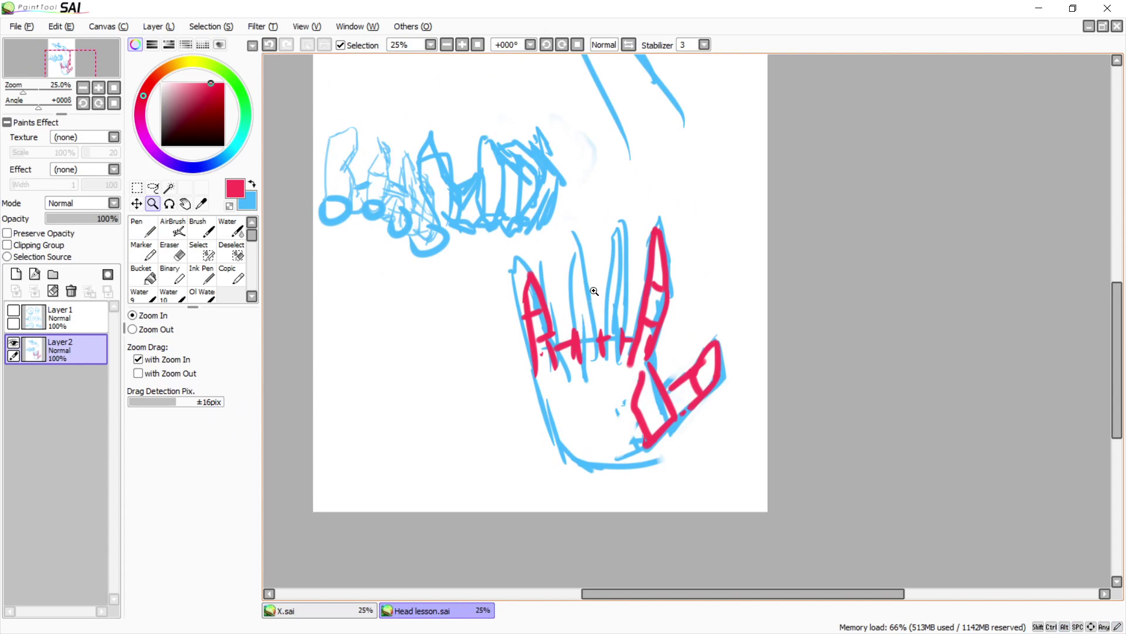
drag(620, 273, 584, 308)
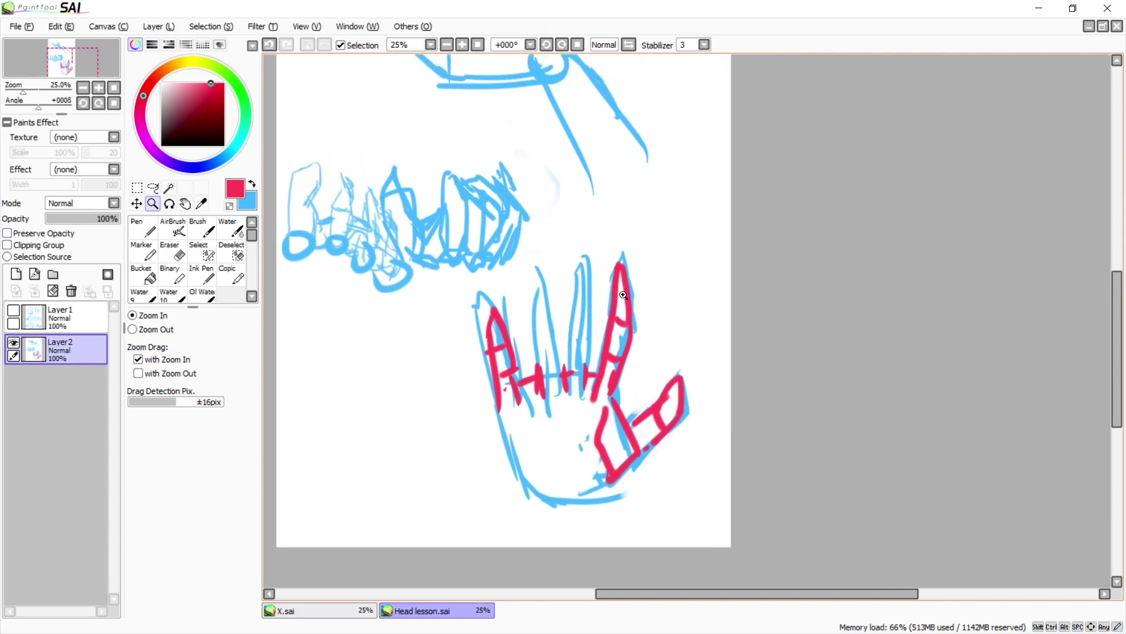
click(602, 326)
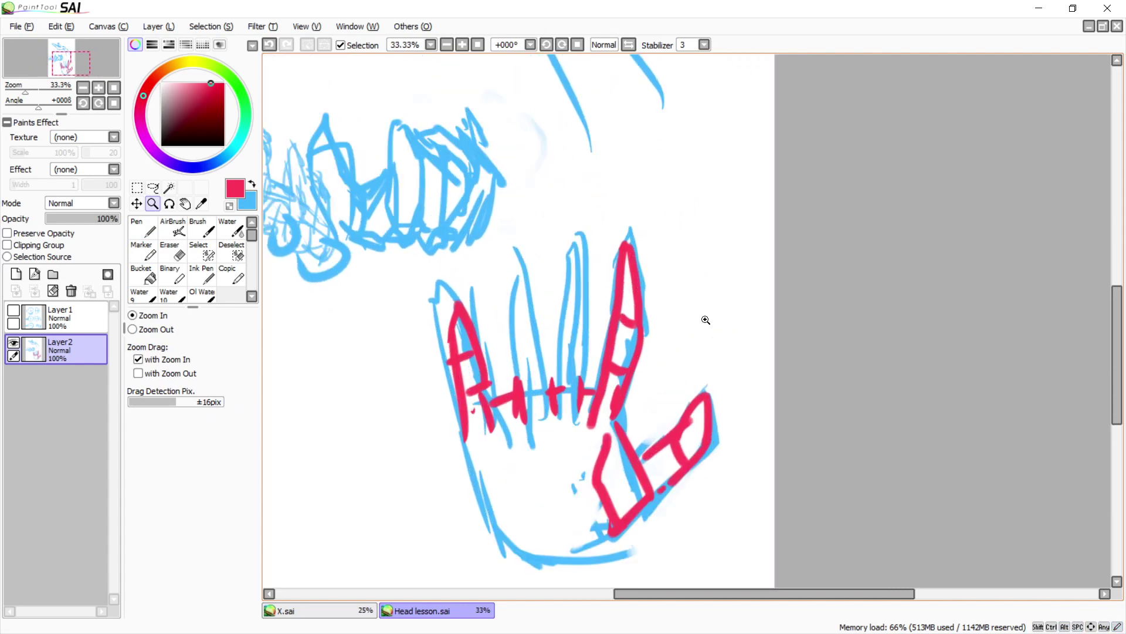